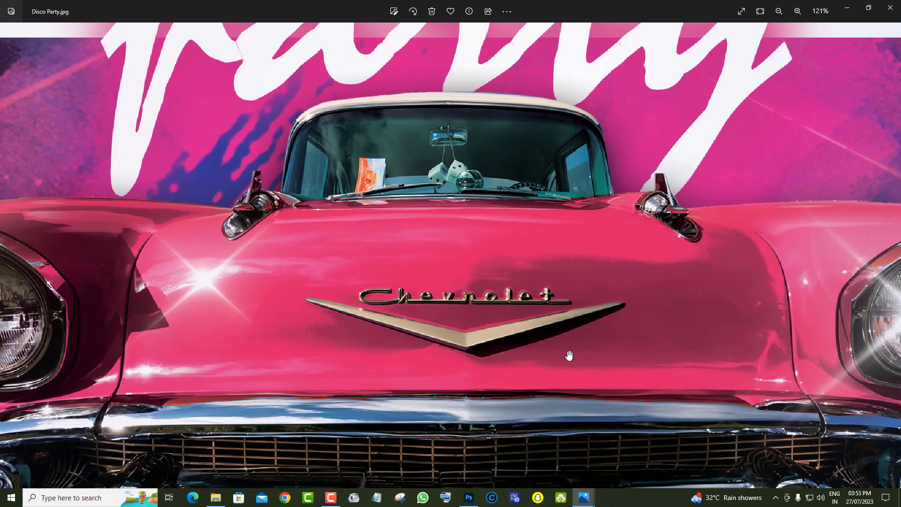
Examine the pink Chevrolet and the full layout of the Disco Party.jpg flyer
scroll(569, 418, "down", 2)
left_click_drag(569, 418, 575, 242)
scroll(582, 377, "down", 1)
scroll(581, 378, "down", 5)
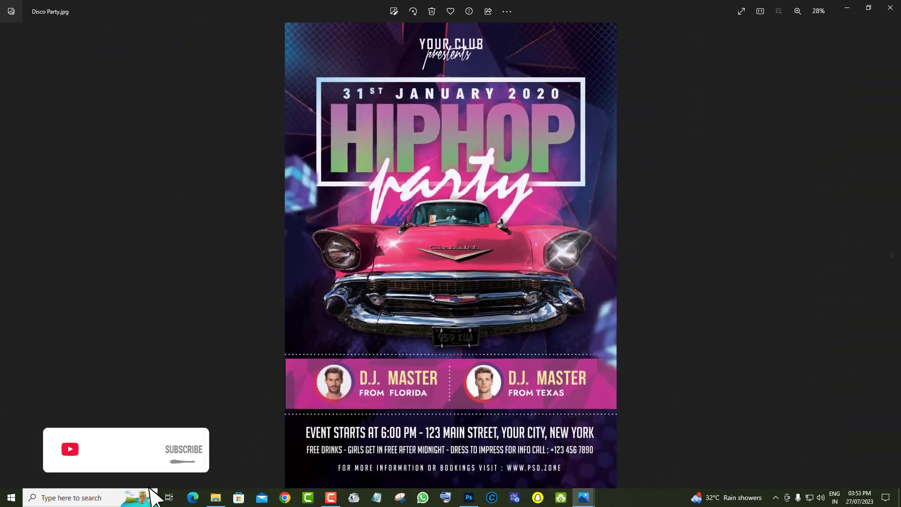
Bring up the HipHop Night Club Party Flyer image and examine its title lettering, gold chains and overall layout
left_click(895, 267)
scroll(512, 174, "up", 8)
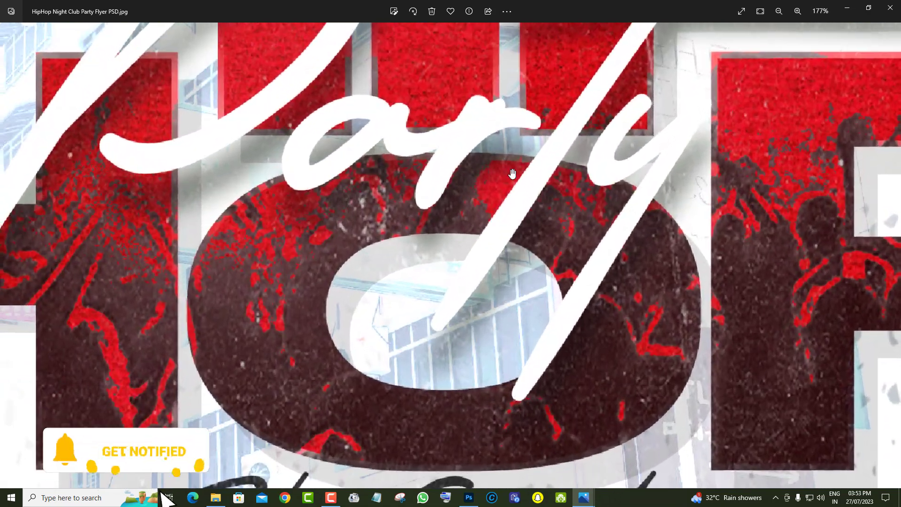
left_click_drag(511, 174, 487, 390)
left_click_drag(485, 192, 488, 411)
scroll(489, 410, "down", 1)
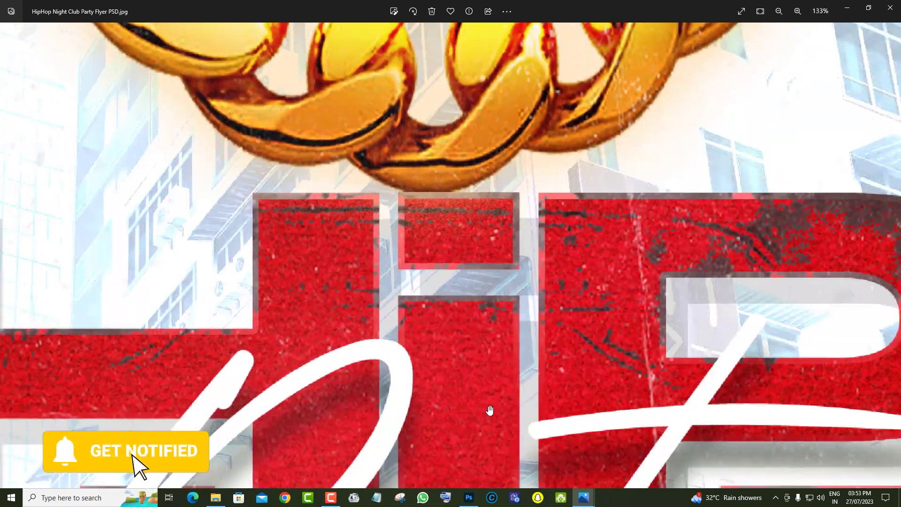
left_click_drag(491, 288, 497, 373)
scroll(496, 373, "down", 5)
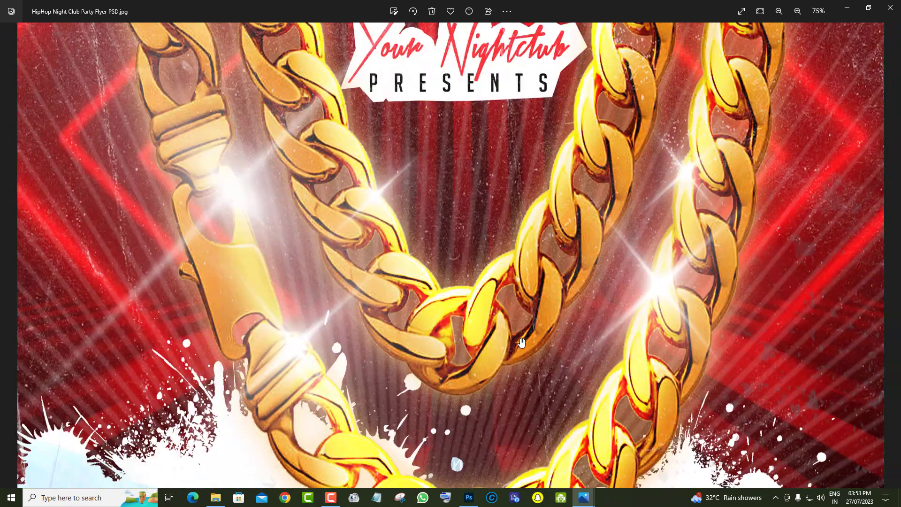
scroll(521, 342, "down", 2)
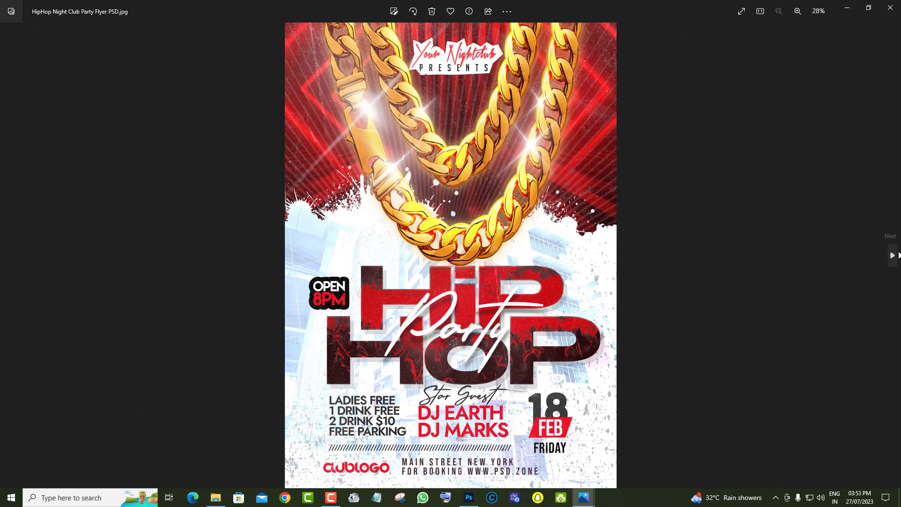
Bring up the Ladies Night Club Party Flyer image and examine the woman's portrait, the title and the whole design
left_click(893, 255)
scroll(541, 338, "up", 4)
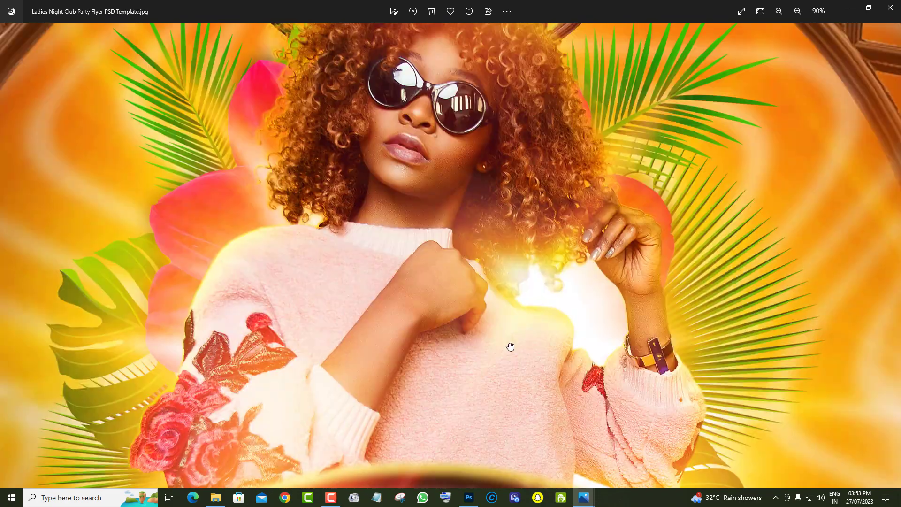
left_click_drag(512, 256, 509, 347)
scroll(509, 348, "up", 3)
left_click_drag(499, 221, 539, 329)
scroll(541, 319, "down", 2)
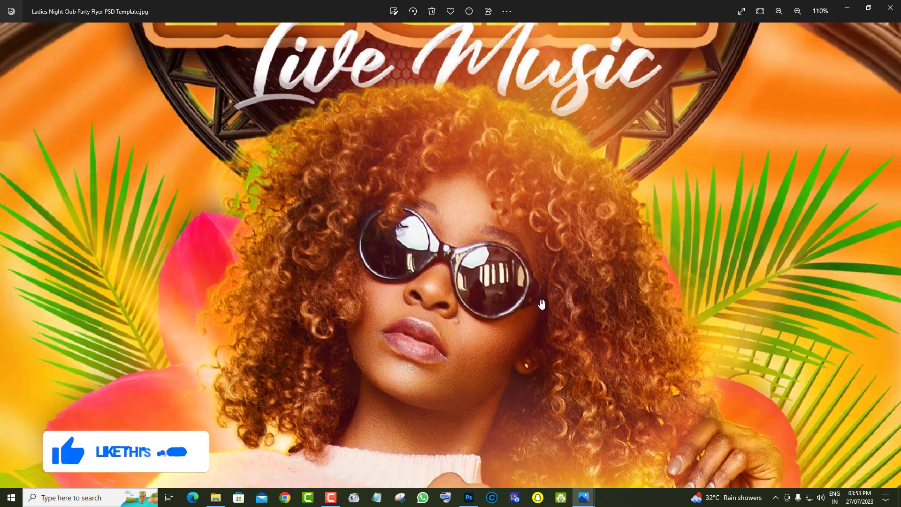
scroll(544, 308, "down", 4)
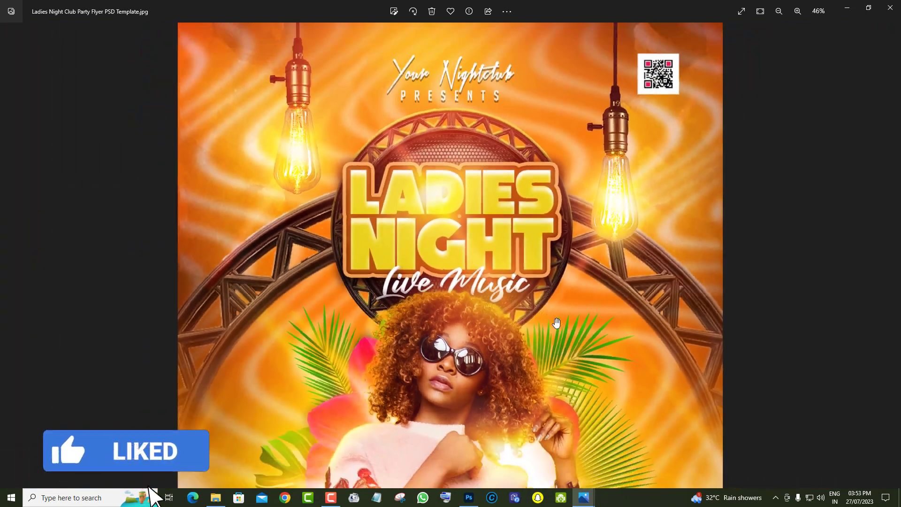
scroll(556, 323, "down", 3)
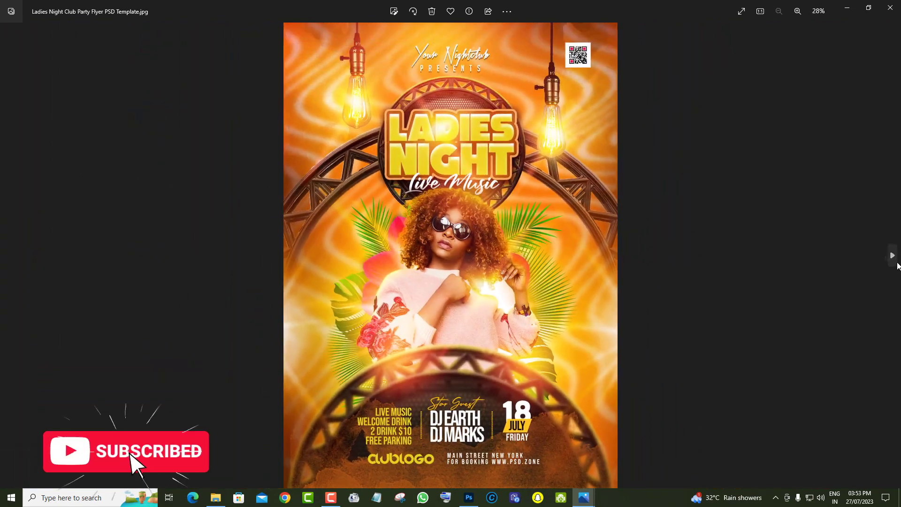
Bring up the Night Club Friday Party Flyer image and examine its figure, lettering and event details
left_click(895, 262)
scroll(546, 331, "up", 3)
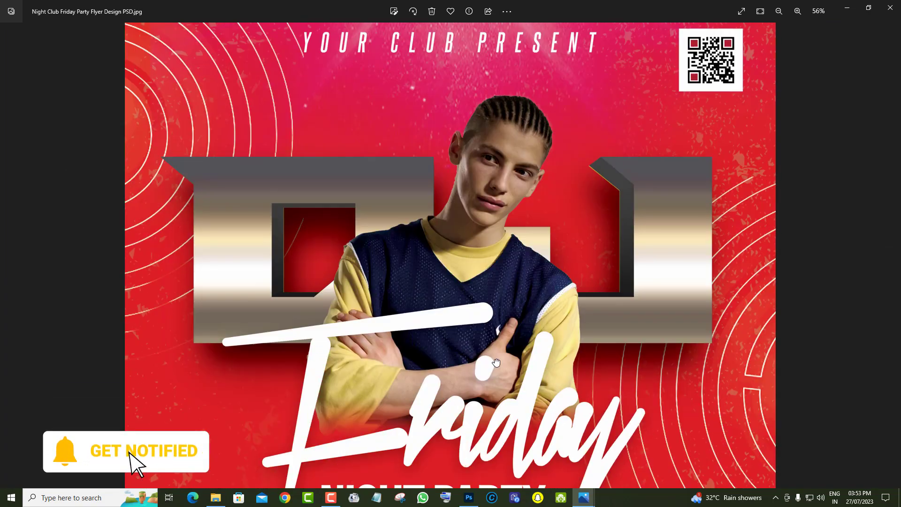
scroll(496, 363, "up", 3)
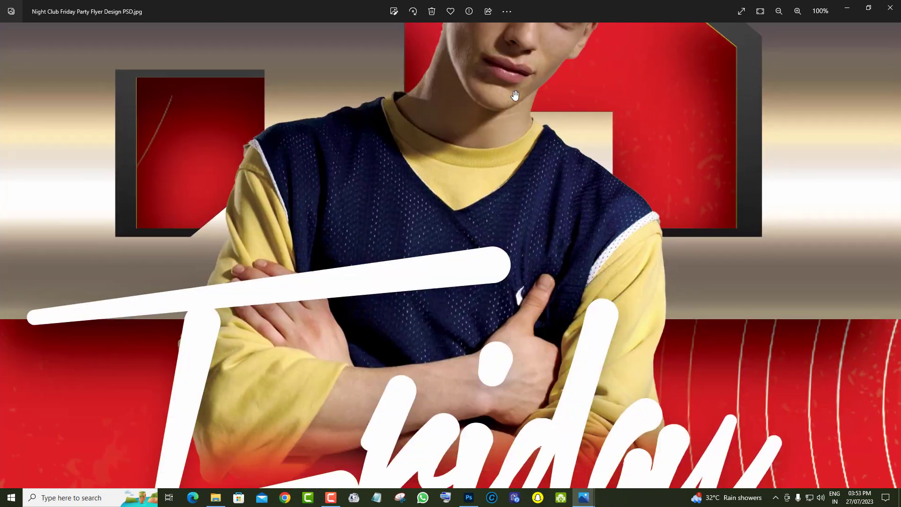
scroll(500, 241, "down", 5)
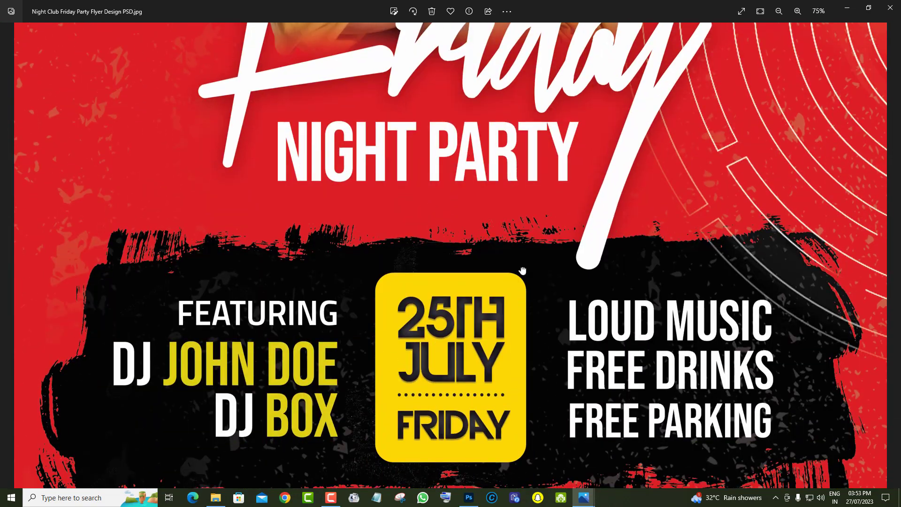
scroll(513, 242, "down", 4)
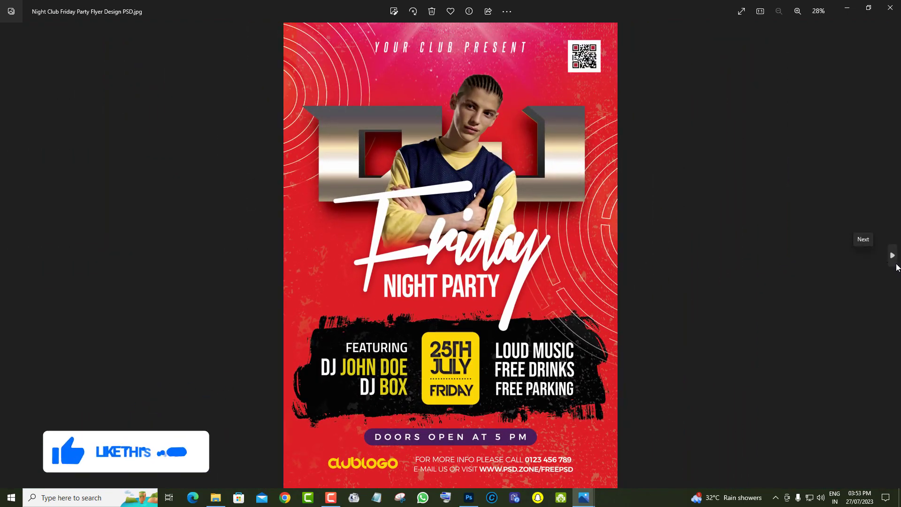
Bring up the Night Club Royal Party Flyer image and examine its throne artwork, event details and King's Night title
left_click(894, 263)
scroll(558, 294, "up", 5)
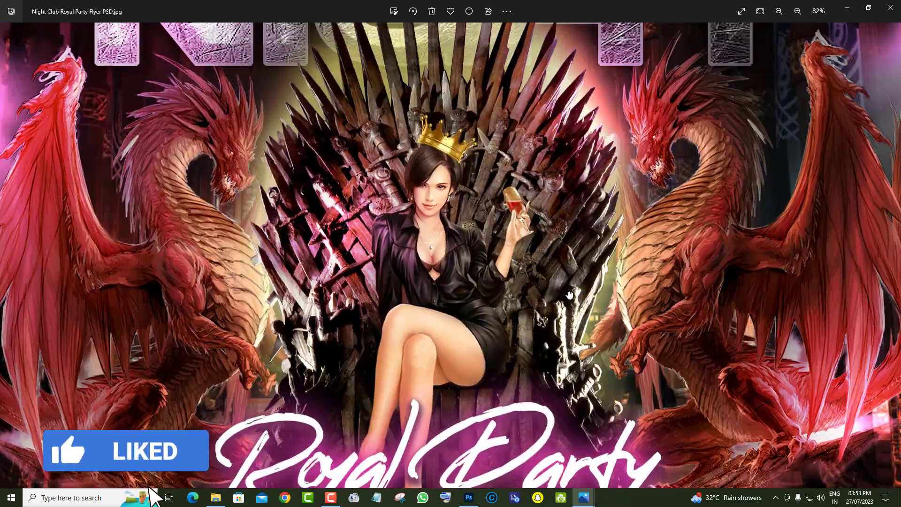
scroll(558, 315, "down", 5)
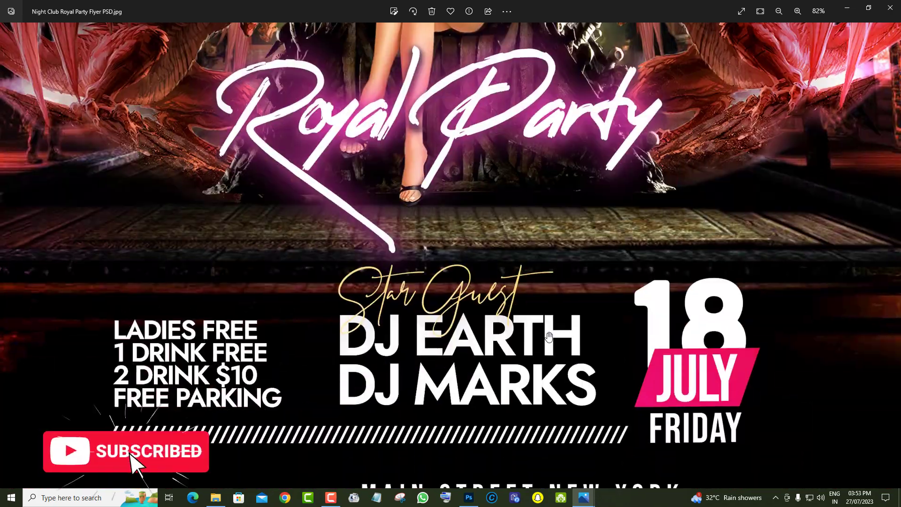
left_click_drag(549, 337, 533, 165)
scroll(527, 197, "down", 2)
left_click_drag(527, 197, 509, 446)
left_click_drag(505, 207, 503, 440)
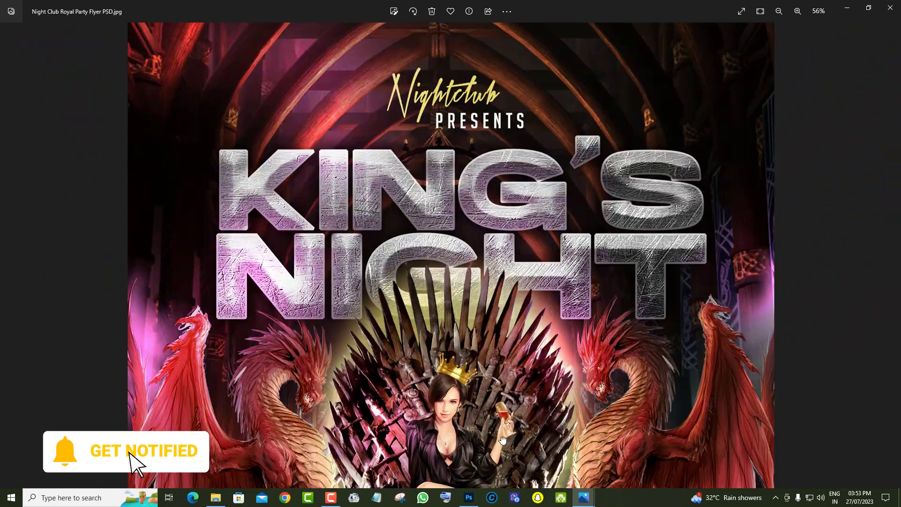
scroll(502, 440, "down", 4)
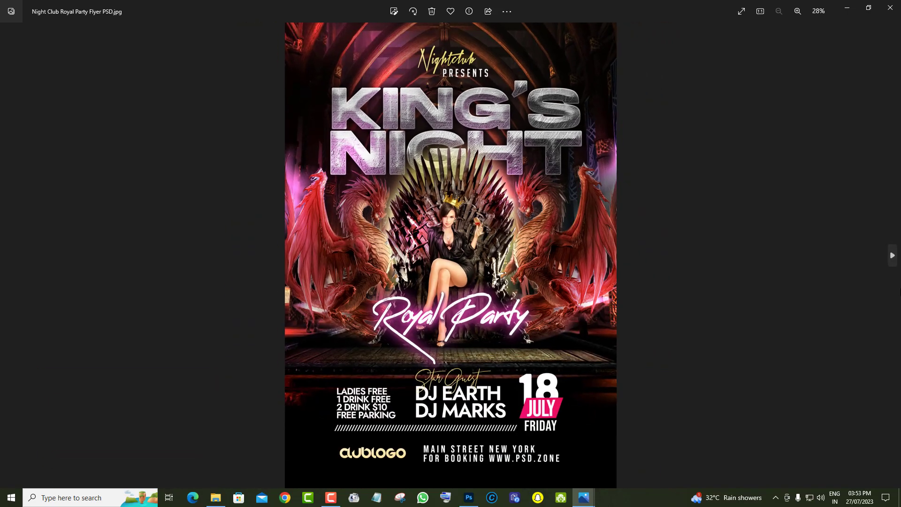
Bring up the Urban Night Music Party Flyer image and examine the man's portrait, his watch and the event text
left_click(895, 263)
scroll(518, 333, "up", 6)
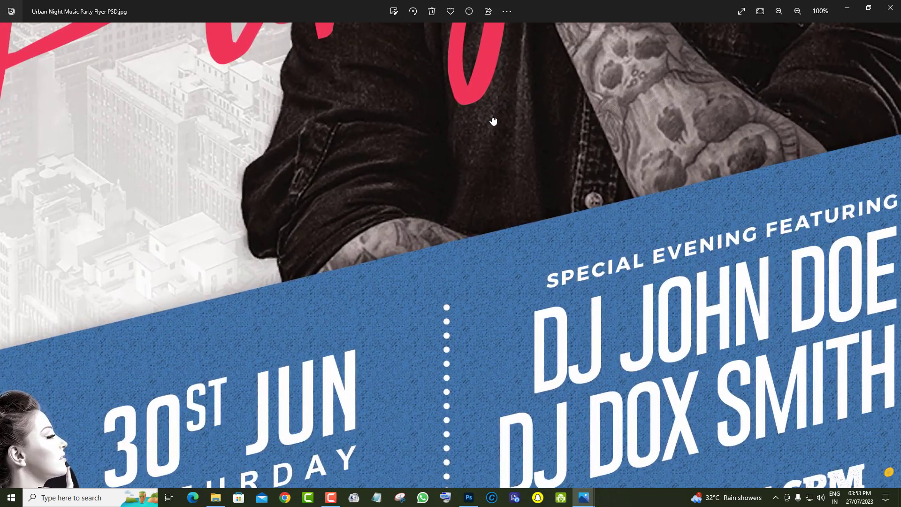
left_click_drag(493, 121, 594, 367)
scroll(594, 367, "up", 3)
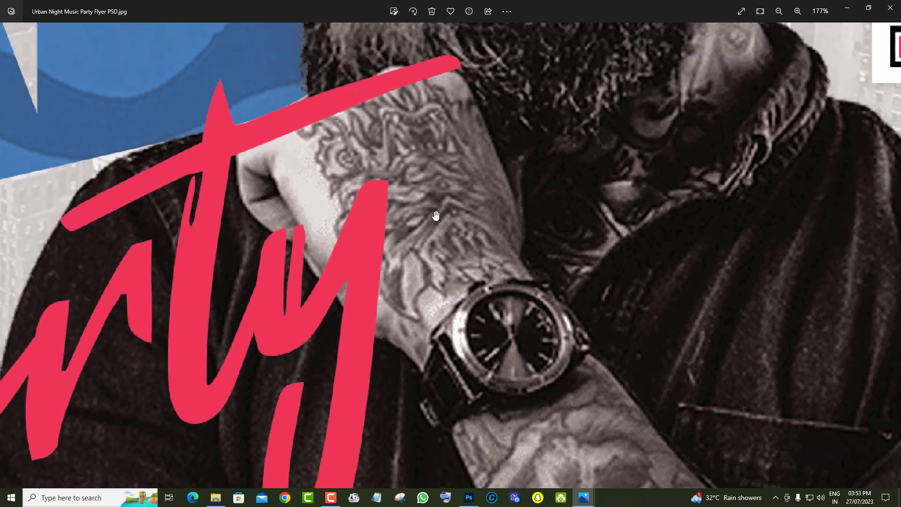
scroll(435, 215, "down", 5)
left_click_drag(485, 169, 516, 284)
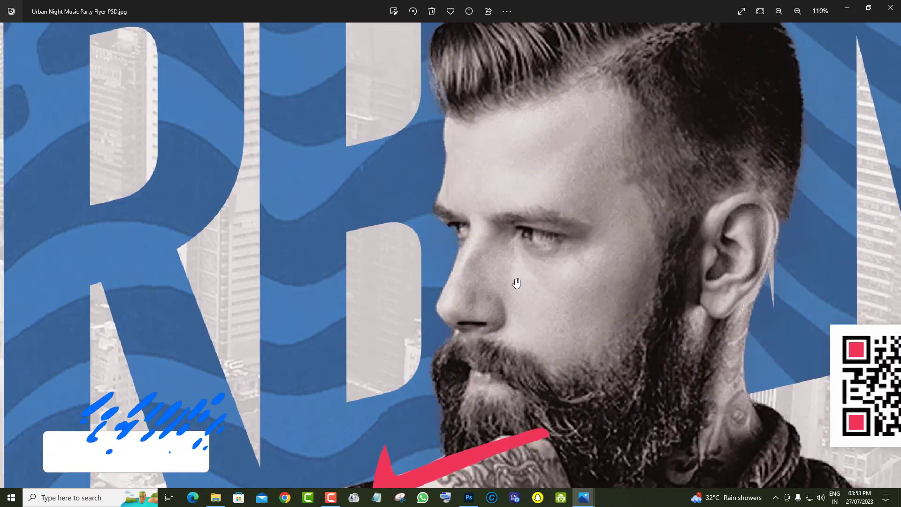
scroll(516, 283, "down", 4)
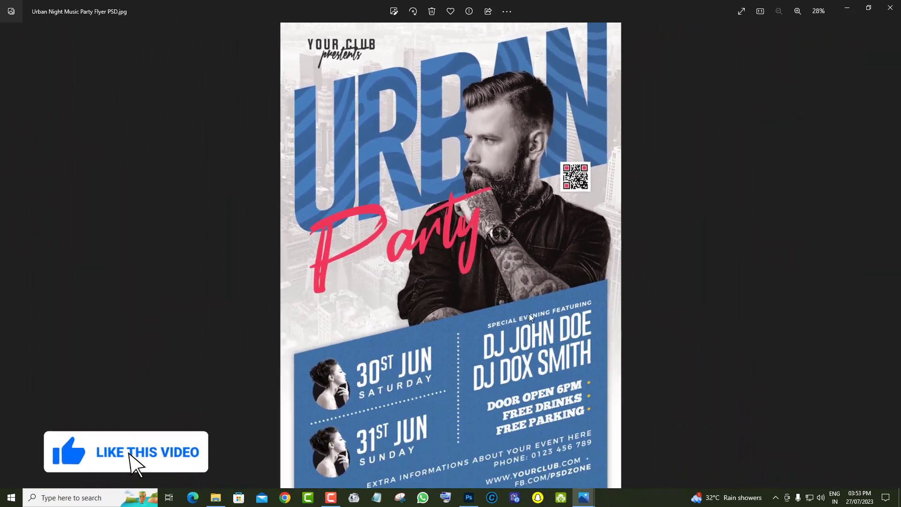
Bring up the Urban Night Party Flyer image and examine its metallic title and the event details below it
left_click(893, 255)
scroll(507, 283, "up", 5)
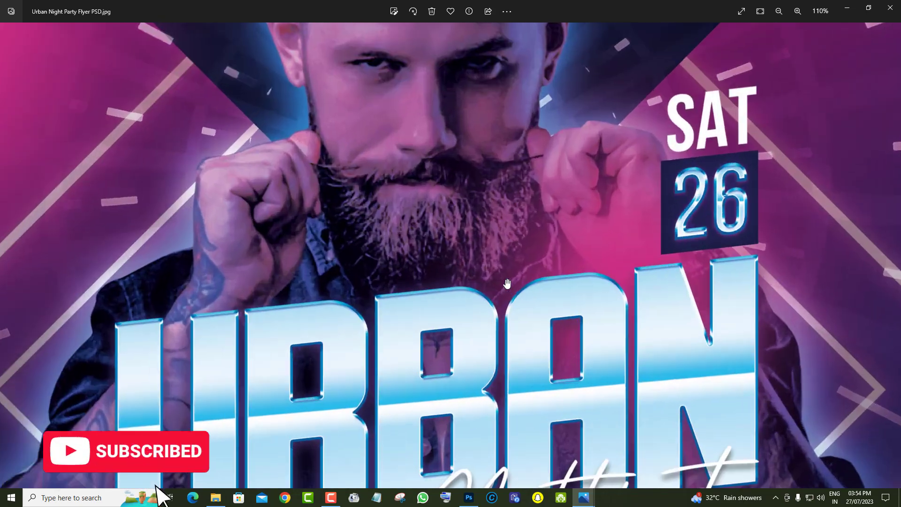
left_click_drag(507, 284, 511, 65)
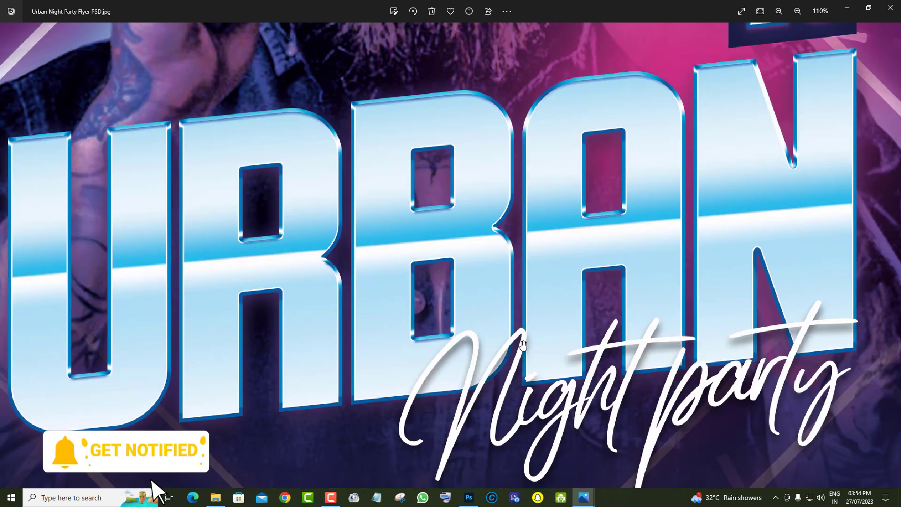
left_click_drag(507, 474, 501, 326)
scroll(500, 326, "down", 2)
scroll(509, 431, "down", 3)
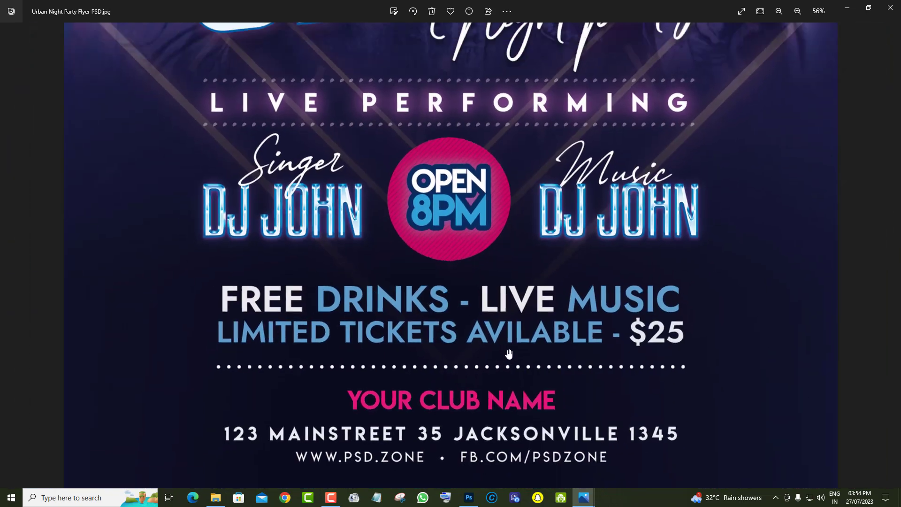
scroll(525, 406, "down", 2)
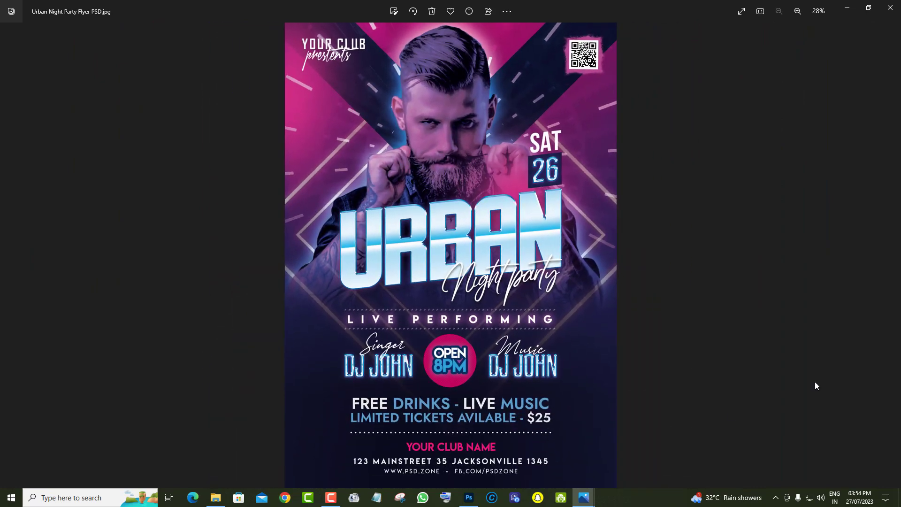
Bring up the Weekend Club DJ Night Party Flyer image and examine its figure, speakers and Eletro Night title
left_click(892, 256)
scroll(506, 390, "up", 4)
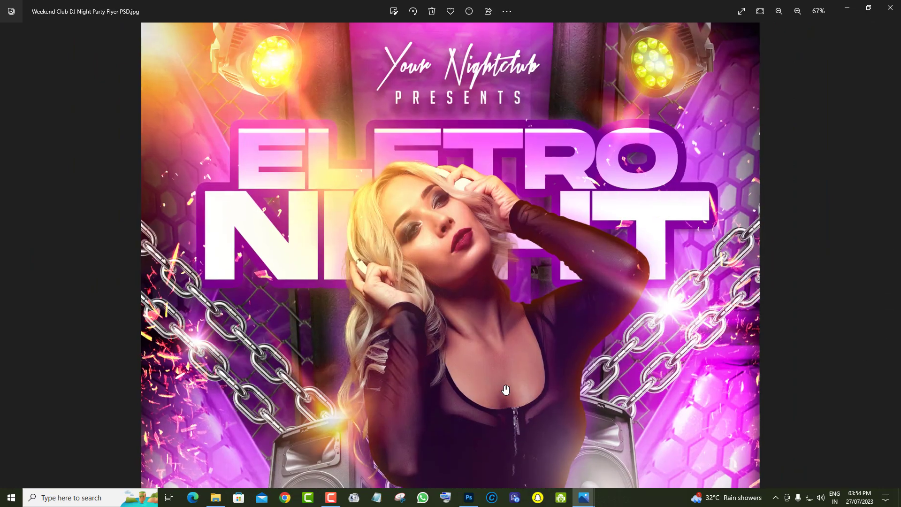
scroll(505, 389, "up", 2)
left_click_drag(674, 380, 671, 127)
scroll(460, 277, "down", 2)
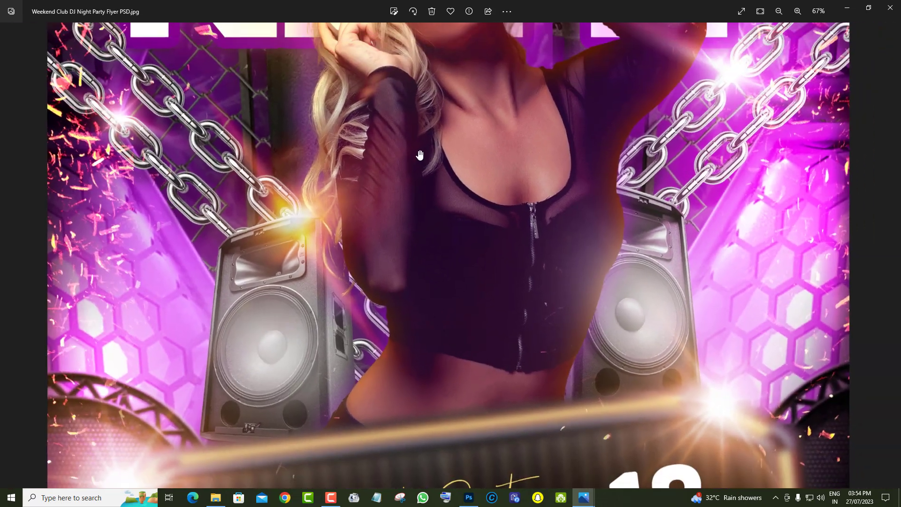
left_click_drag(420, 155, 427, 355)
scroll(427, 355, "down", 4)
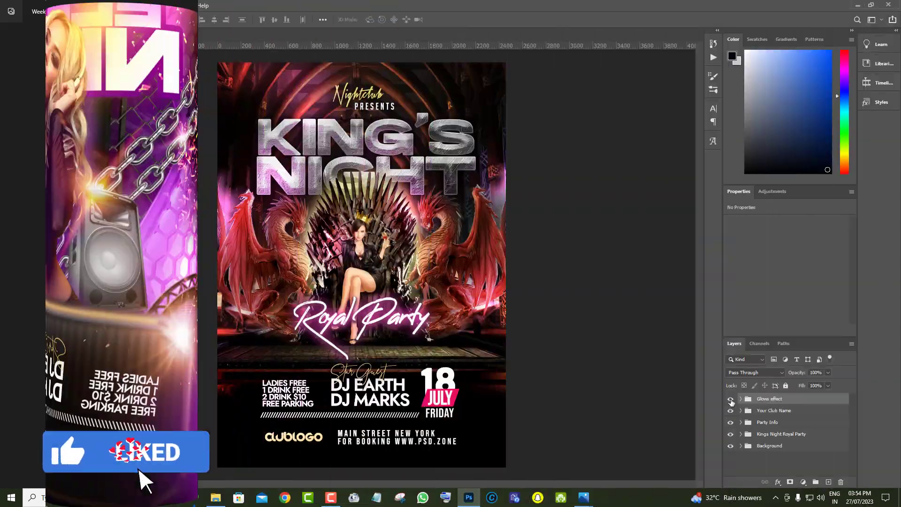
Switch to Photoshop and compare the Royal Party flyer with the Glows effect group hidden and shown
left_click(730, 398)
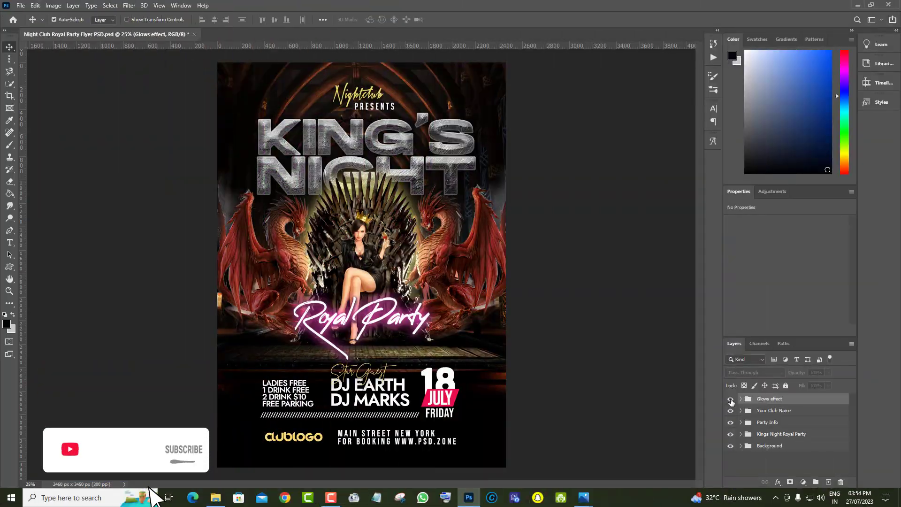
left_click(730, 399)
left_click(730, 399)
left_click(730, 399)
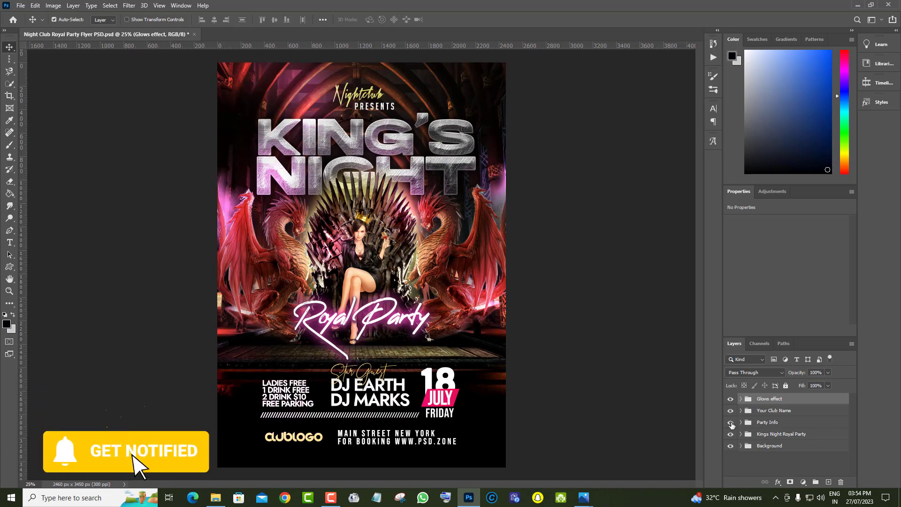
Hide and show again the Party Info and Kings Night Royal Party groups to preview what each contains
left_click(731, 424)
left_click(732, 424)
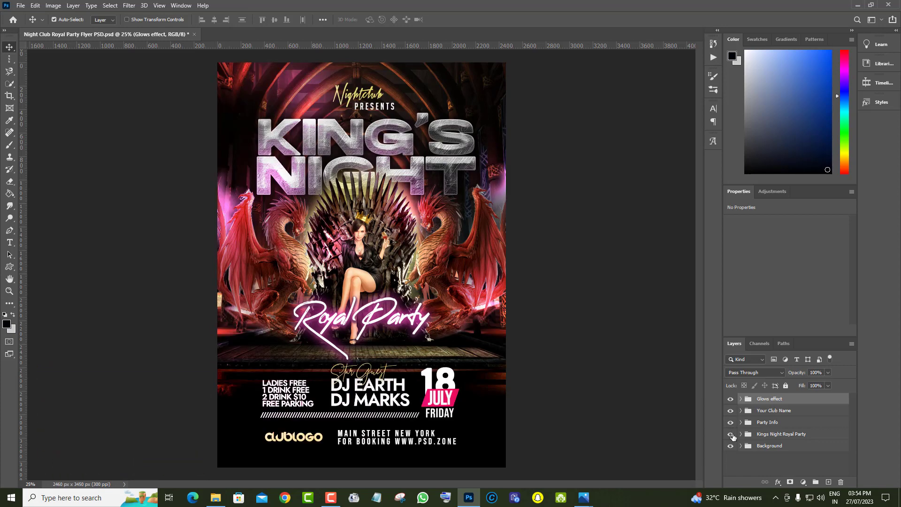
left_click(731, 434)
left_click(730, 435)
Preview Layer 7 by toggling its visibility, and select that layer
scroll(831, 449, "down", 3)
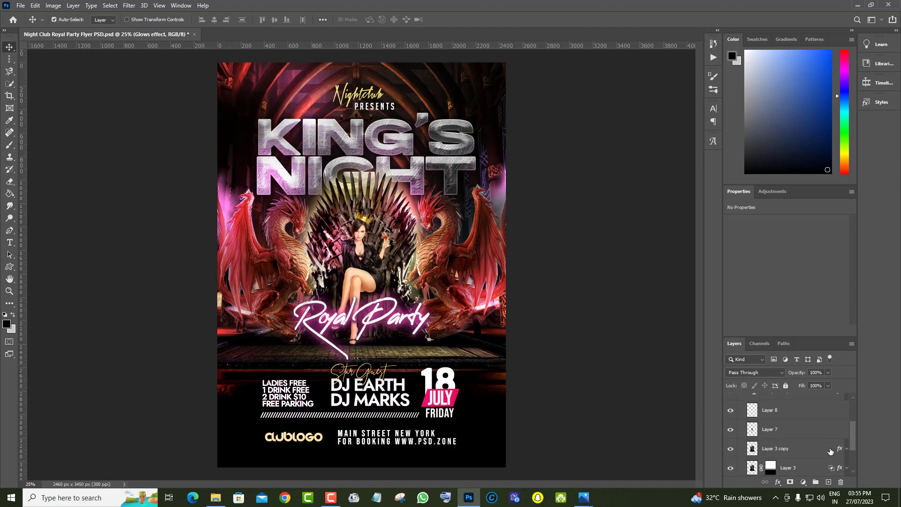
left_click(730, 430)
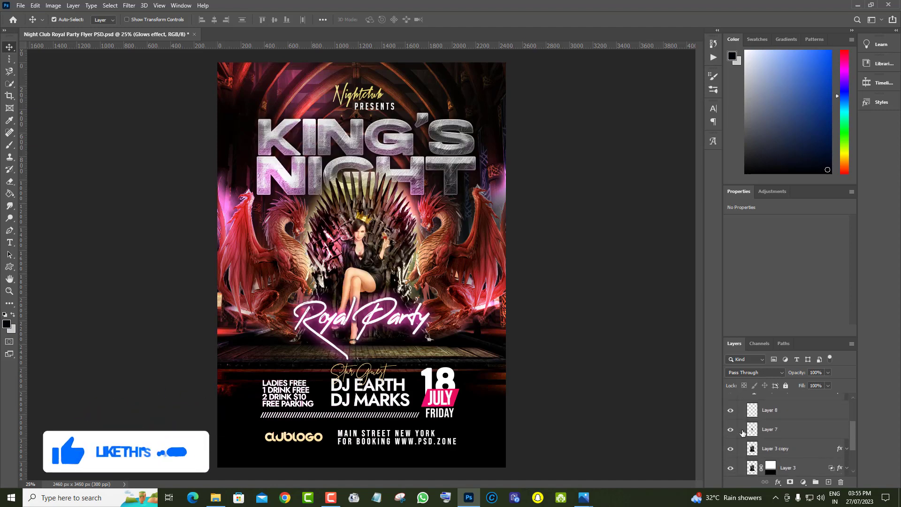
left_click(783, 430)
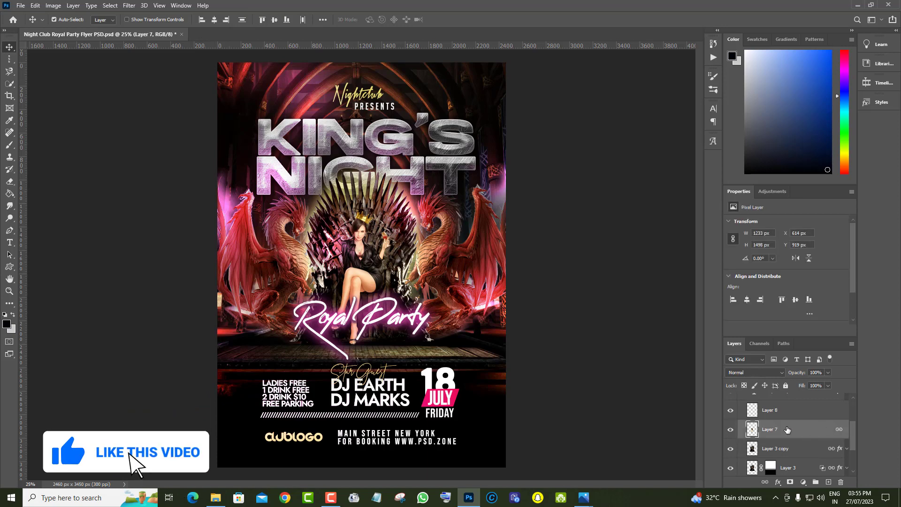
Open the Downloads photo of the woman seated by the rusty vintage truck, and bring her cut-out into the Royal Party flyer
left_click(20, 5)
left_click(26, 25)
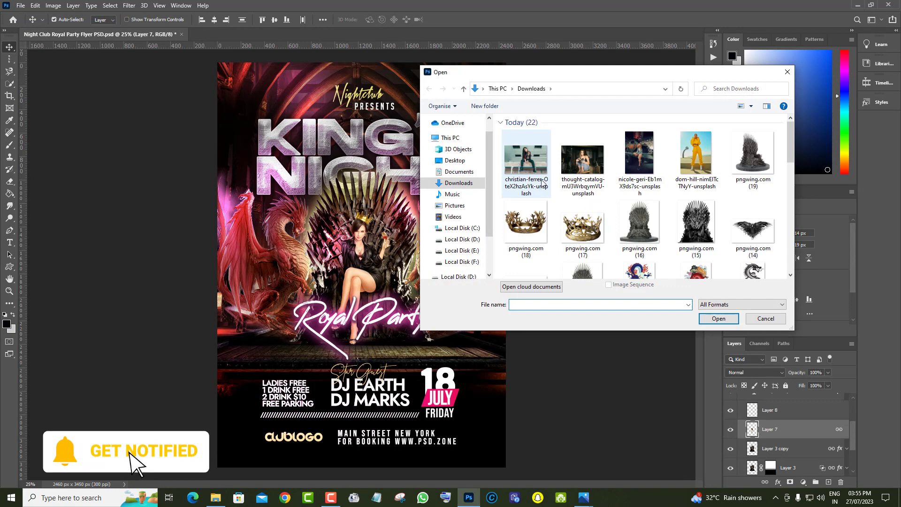
left_click(522, 168)
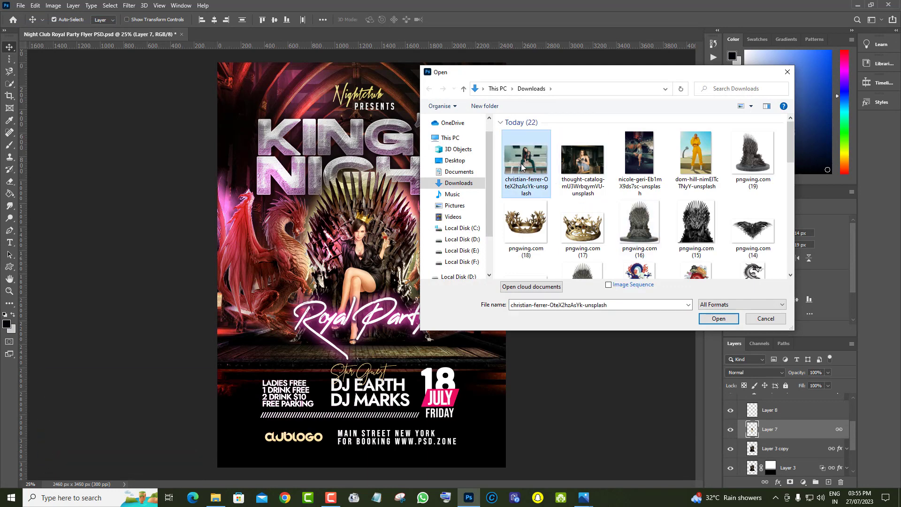
left_click(644, 162)
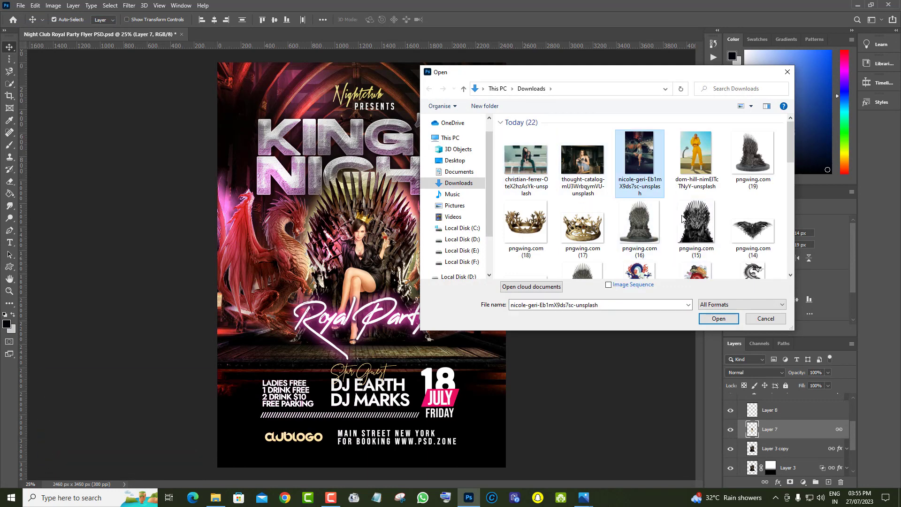
left_click(719, 318)
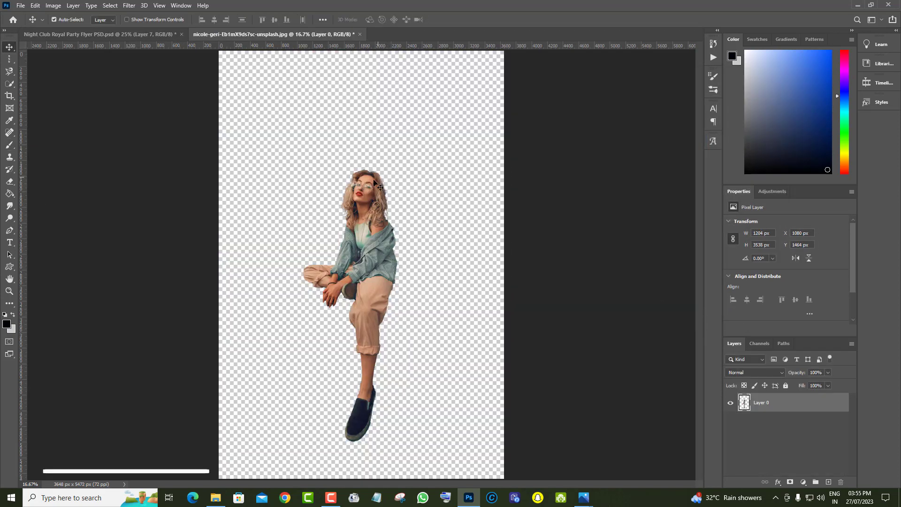
left_click_drag(380, 187, 364, 233)
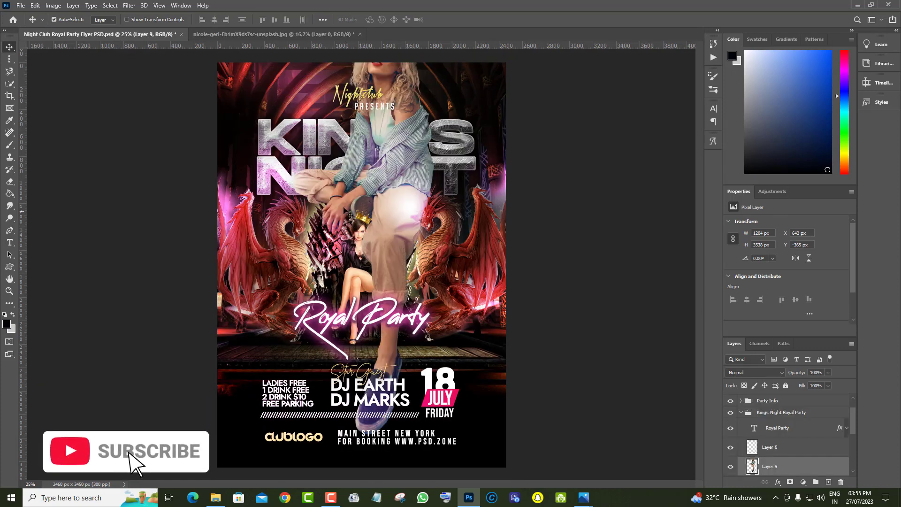
Scale the placed woman to 37.5% and fit her onto the throne beneath the crown, with the original figure on Layer 7 hidden
left_click(35, 5)
left_click(94, 211)
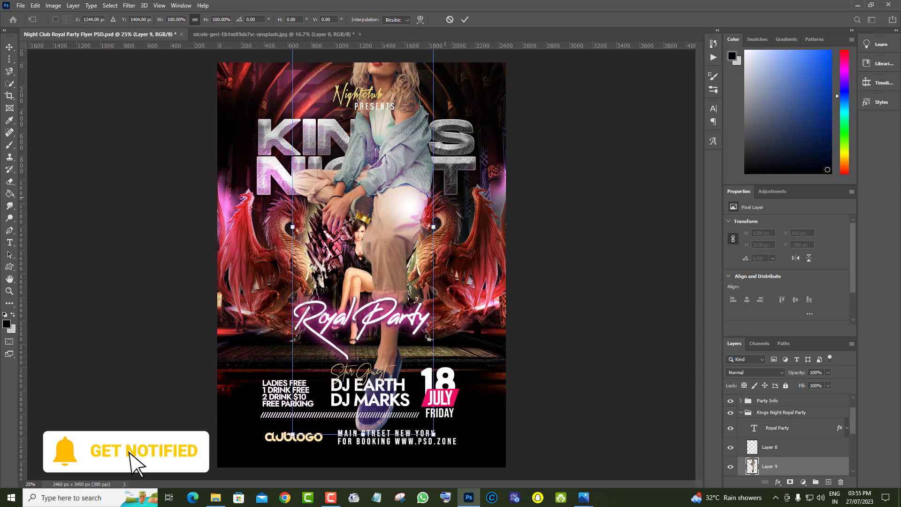
left_click_drag(433, 227, 367, 271)
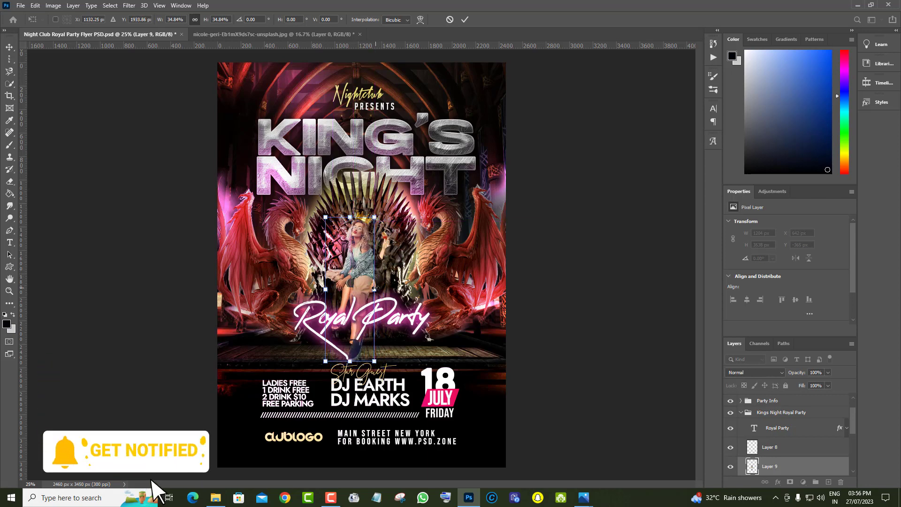
left_click_drag(374, 289, 379, 288)
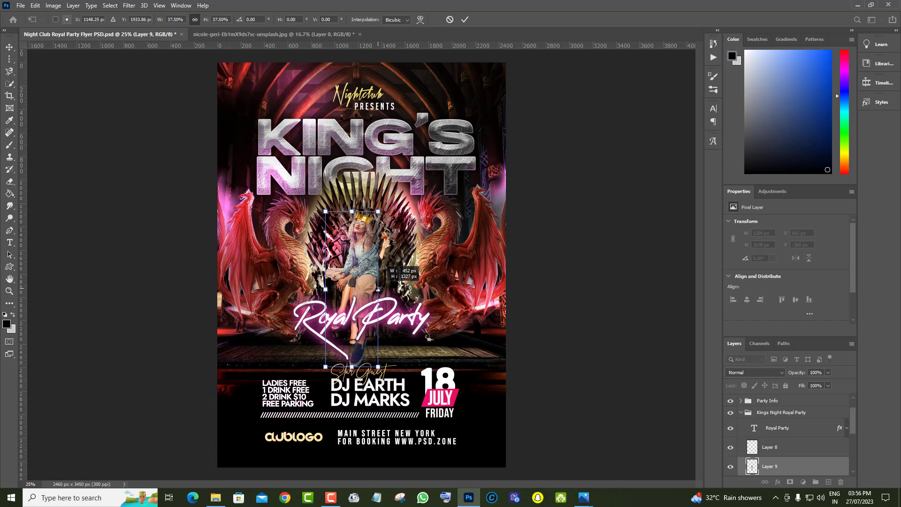
left_click(9, 48)
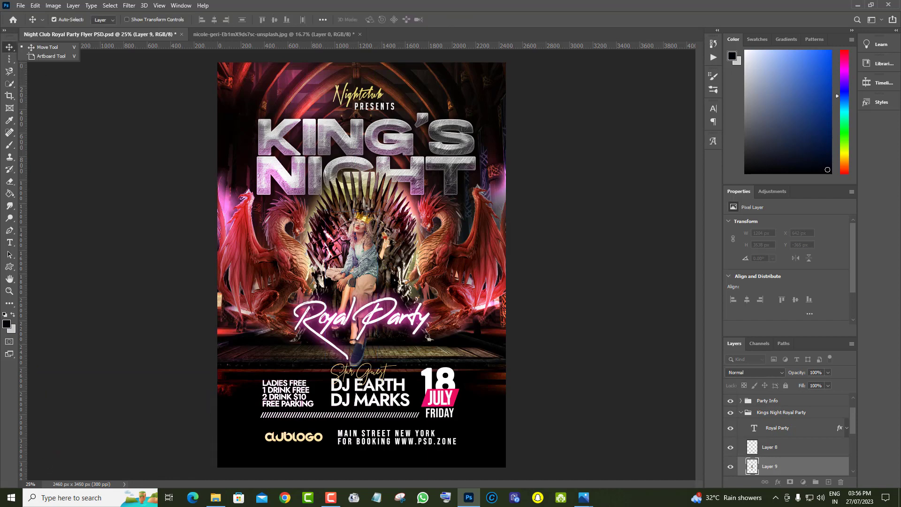
scroll(837, 444, "down", 2)
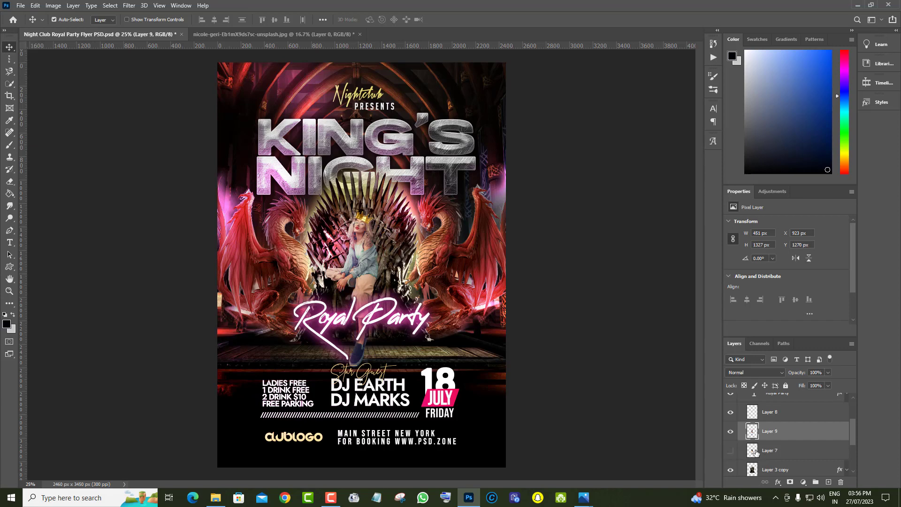
Warm the new woman's colours on Layer 9 with a midtone Color Balance of +58, -1 and -14
left_click(10, 291)
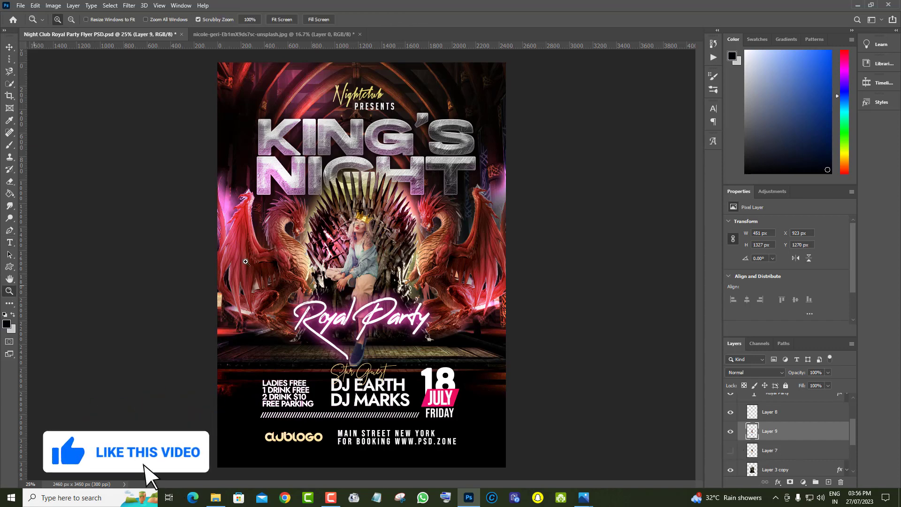
left_click(361, 244)
scroll(360, 271, "down", 2)
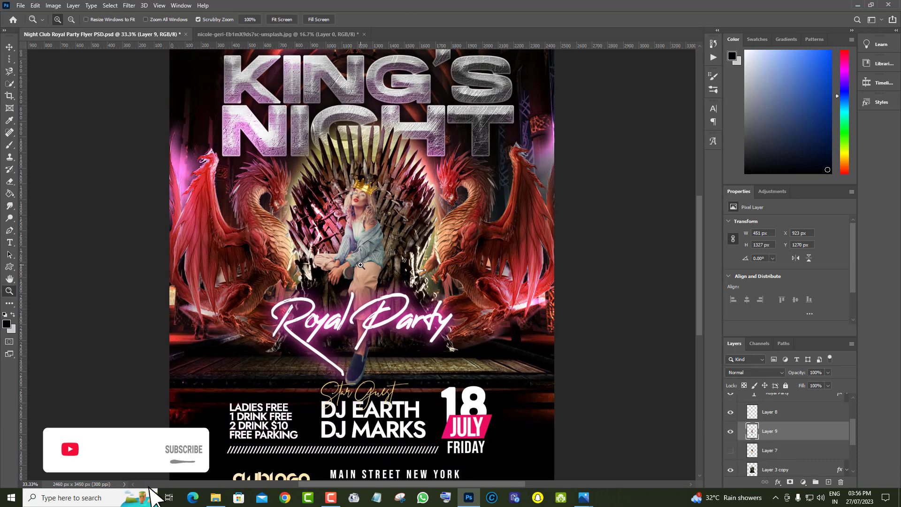
left_click(360, 268)
scroll(509, 293, "down", 1)
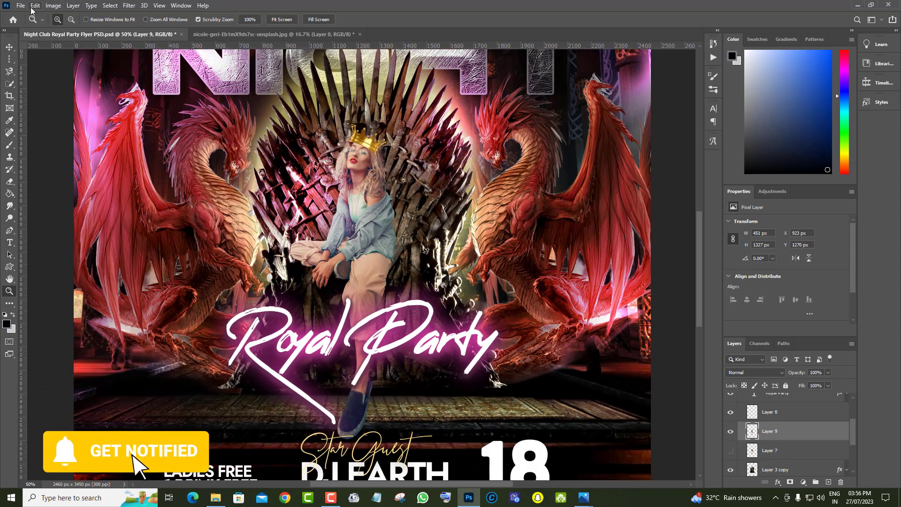
left_click(53, 6)
mouse_move(62, 32)
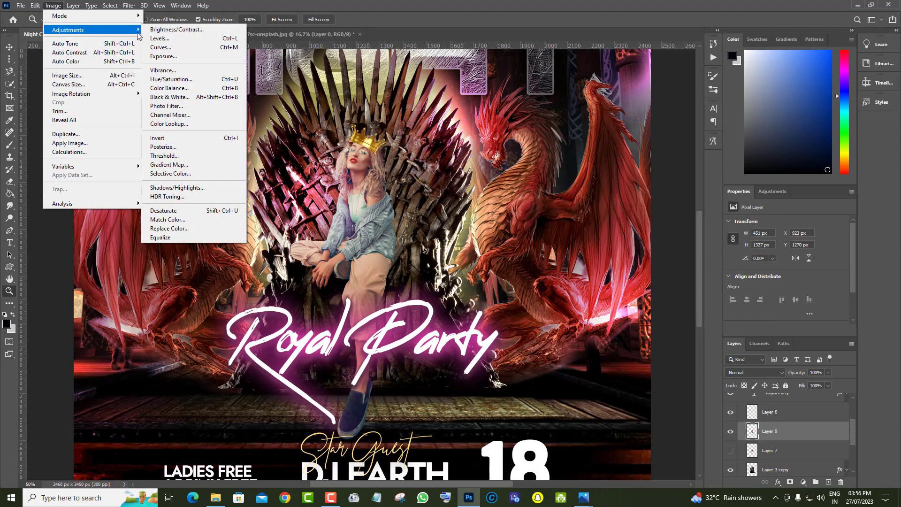
left_click(168, 88)
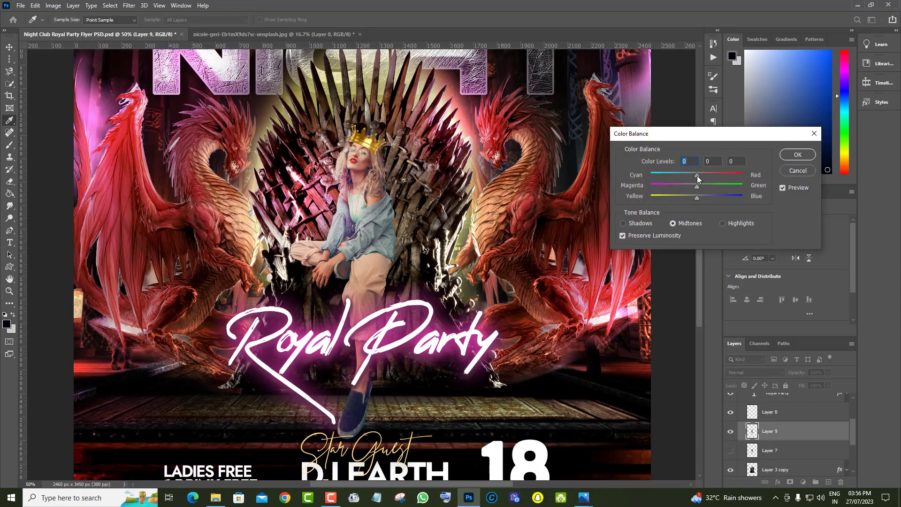
left_click_drag(714, 180, 691, 200)
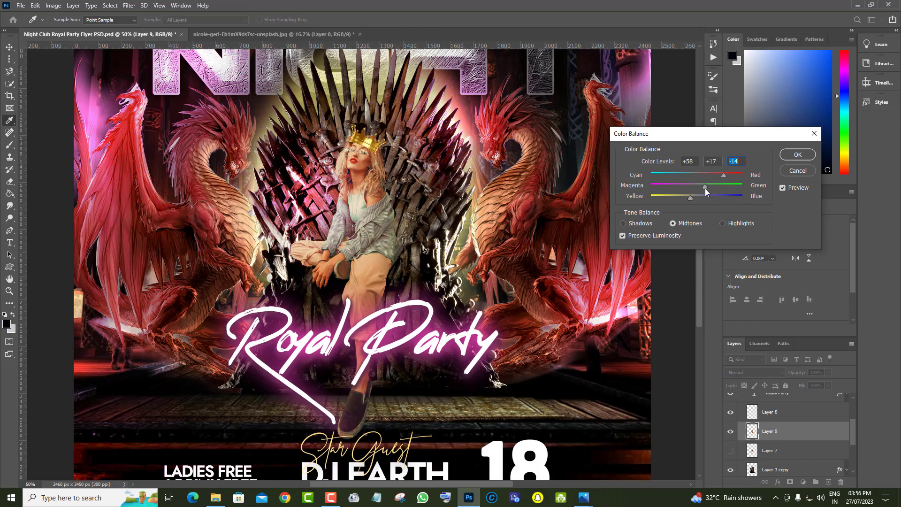
left_click_drag(703, 189, 694, 189)
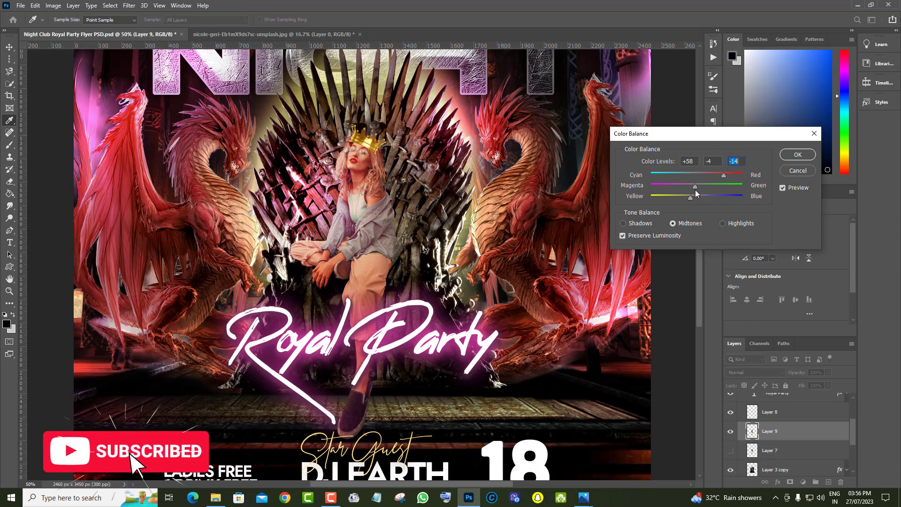
left_click(797, 154)
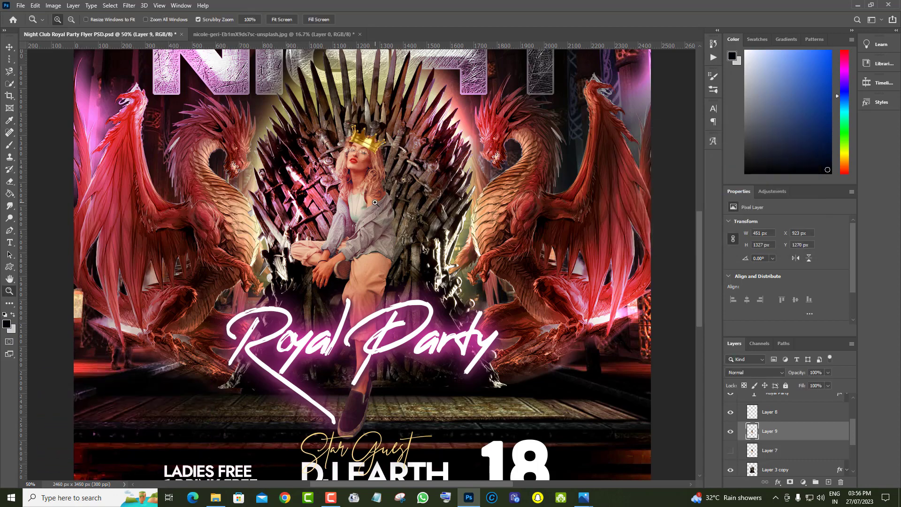
Deepen the dark tones of the woman on Layer 9 using Levels with a black input level of 16
left_click(53, 5)
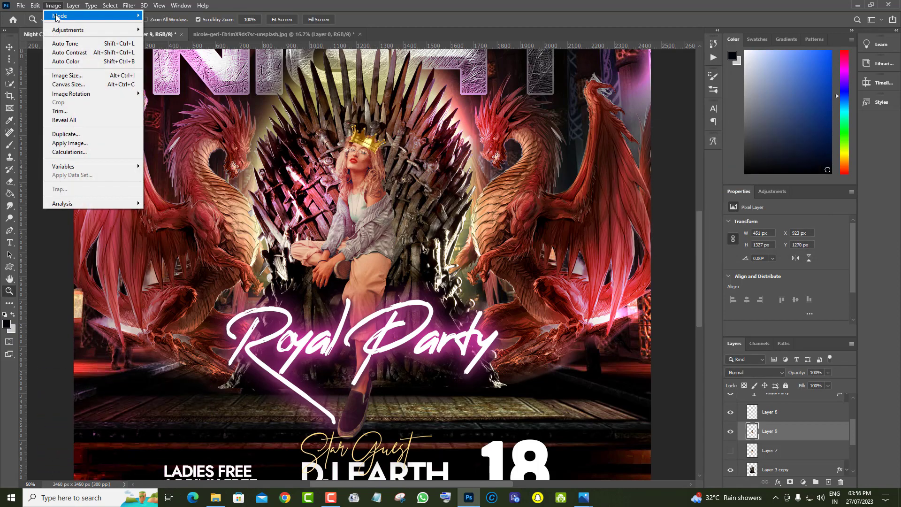
mouse_move(114, 33)
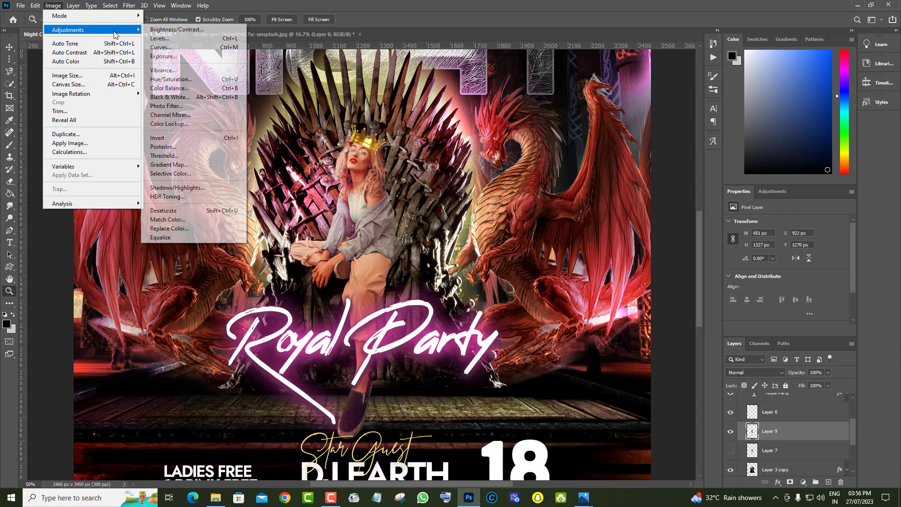
left_click(173, 39)
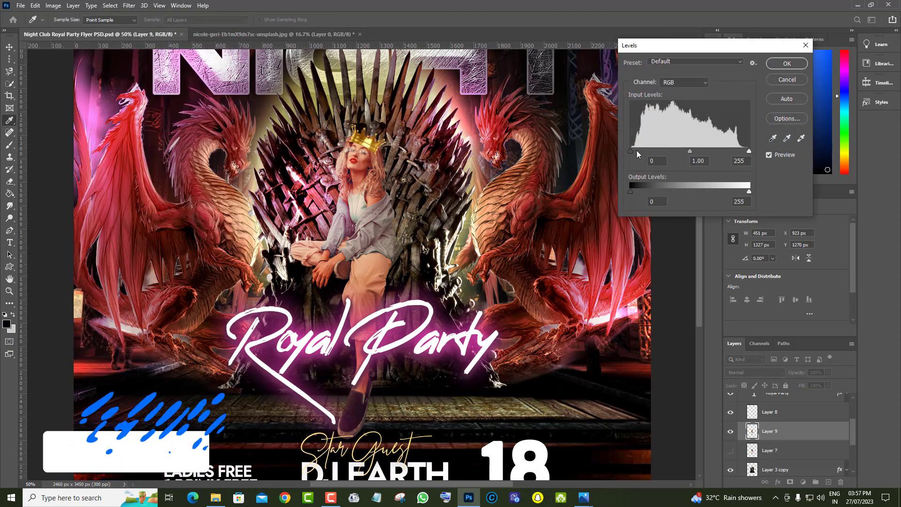
left_click_drag(631, 151, 638, 157)
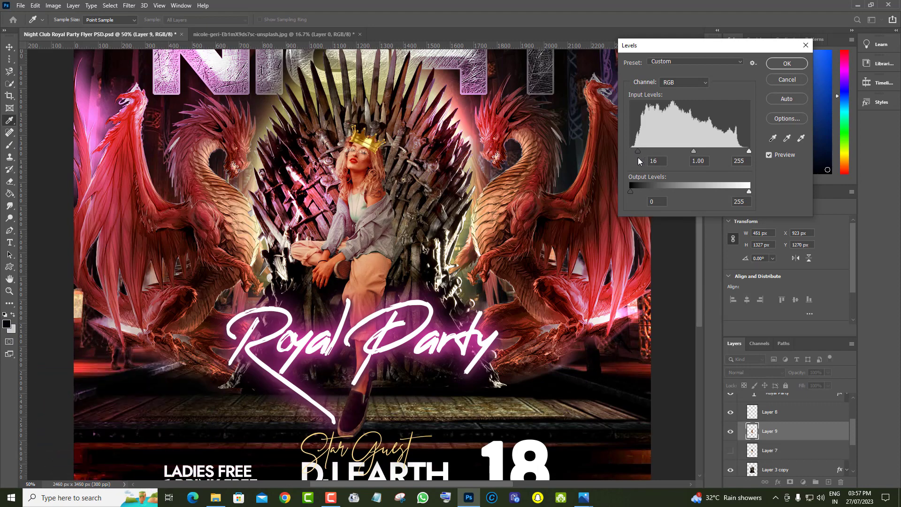
left_click(794, 65)
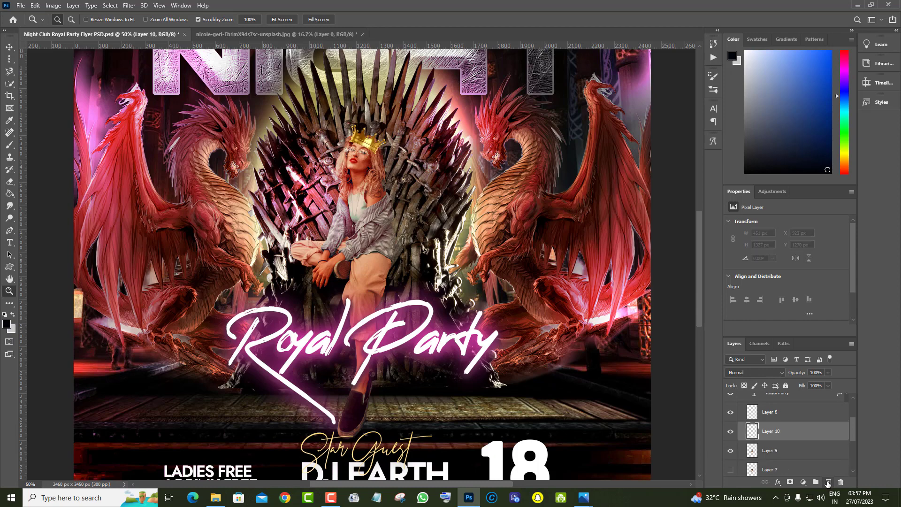
Place a new empty layer directly below the woman's Layer 9 and set its blend mode to Soft Light
left_click_drag(811, 431, 808, 462)
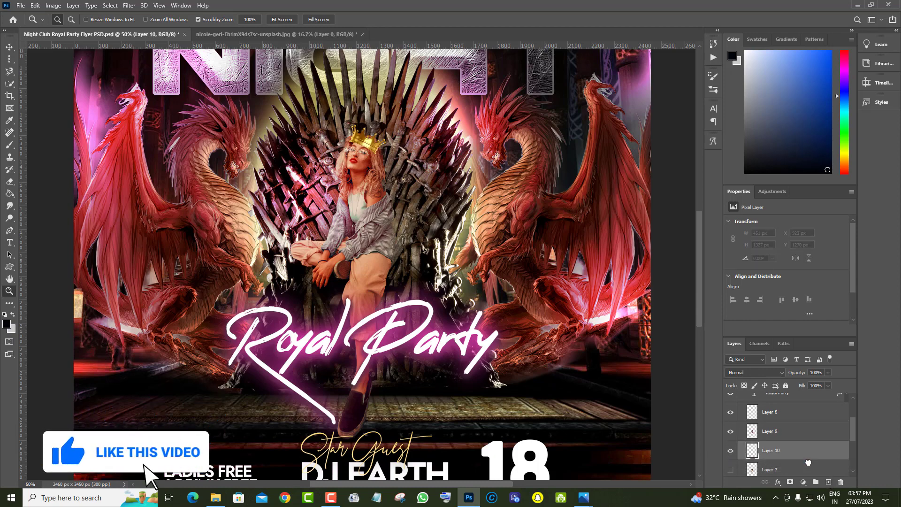
left_click(755, 372)
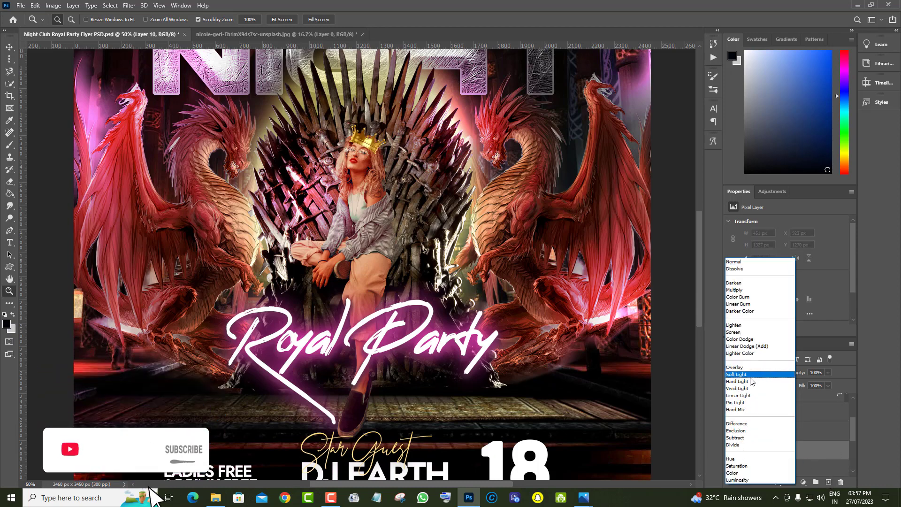
left_click(746, 374)
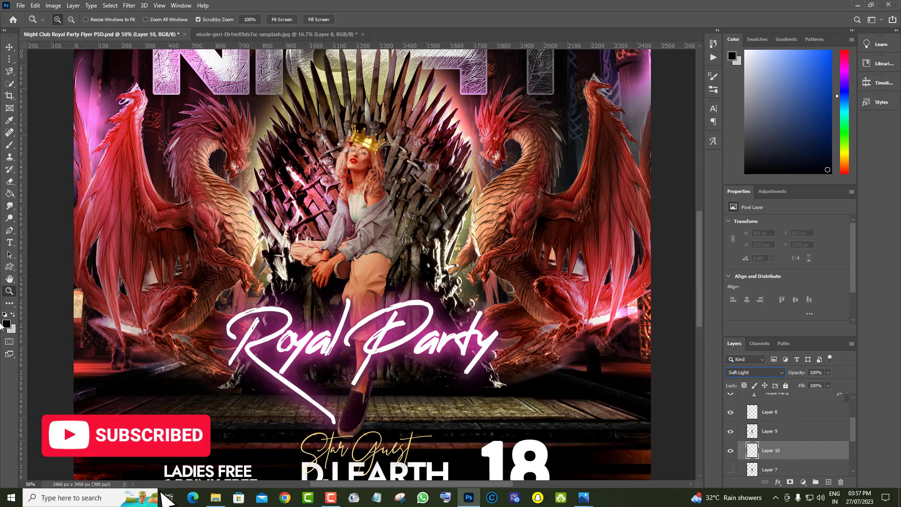
Paint soft shadows behind the woman along her arm and legs using the Brush with colour 000205 and a 111 px size
left_click(6, 325)
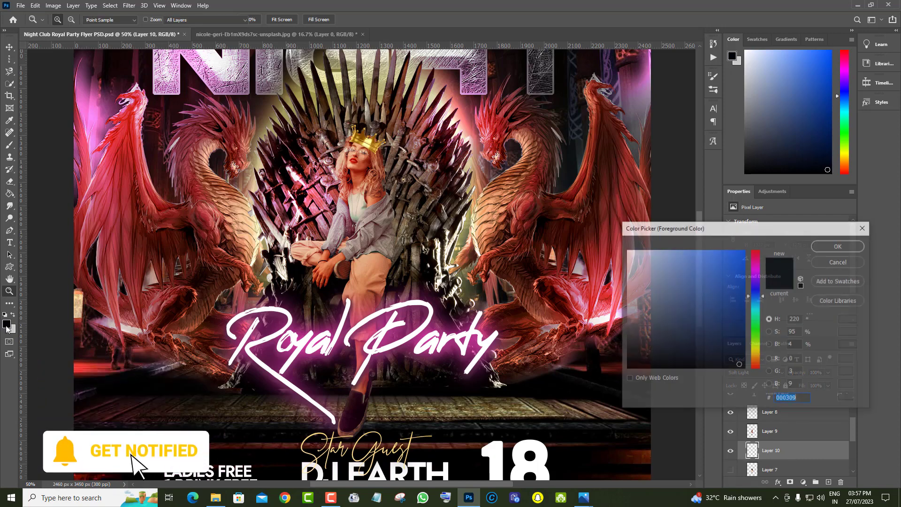
left_click(840, 248)
key("z")
left_click(10, 145)
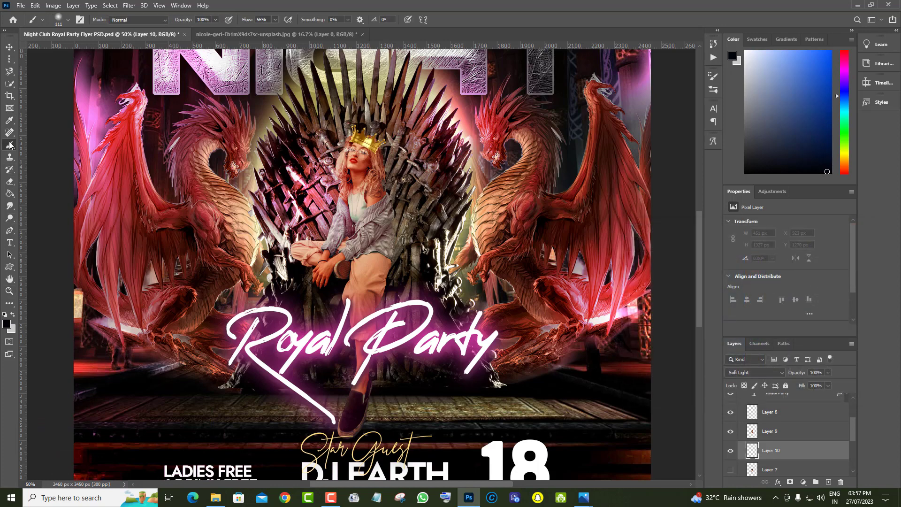
right_click(488, 163)
left_click(656, 10)
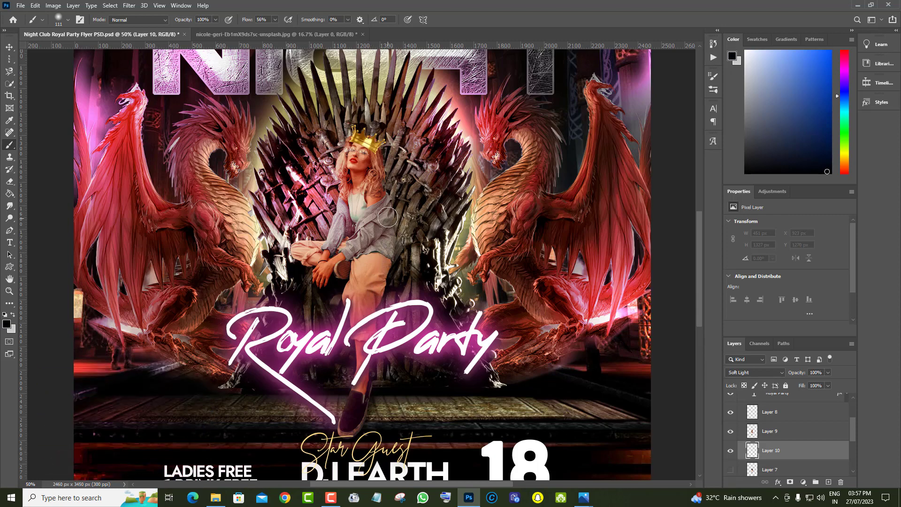
left_click_drag(383, 186, 386, 203)
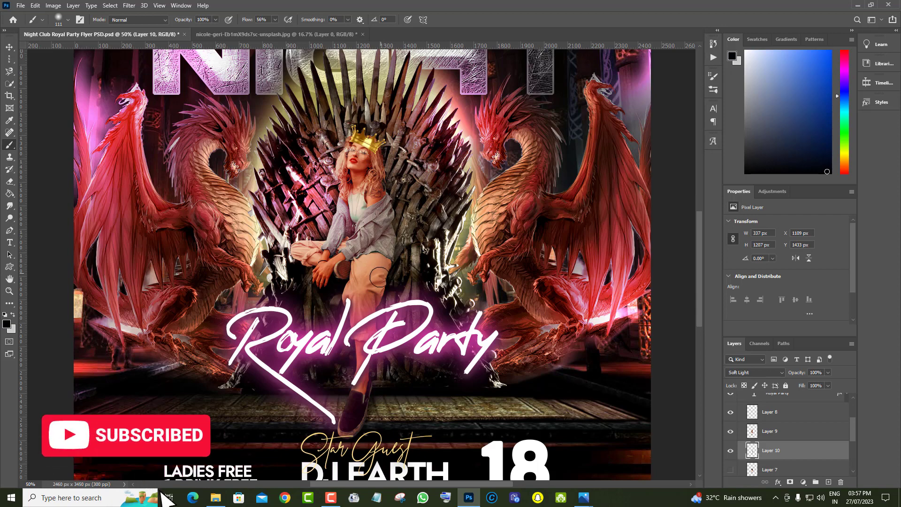
mouse_move(379, 277)
left_mouse_down()
mouse_move(366, 329)
mouse_move(377, 348)
mouse_move(364, 383)
left_mouse_up()
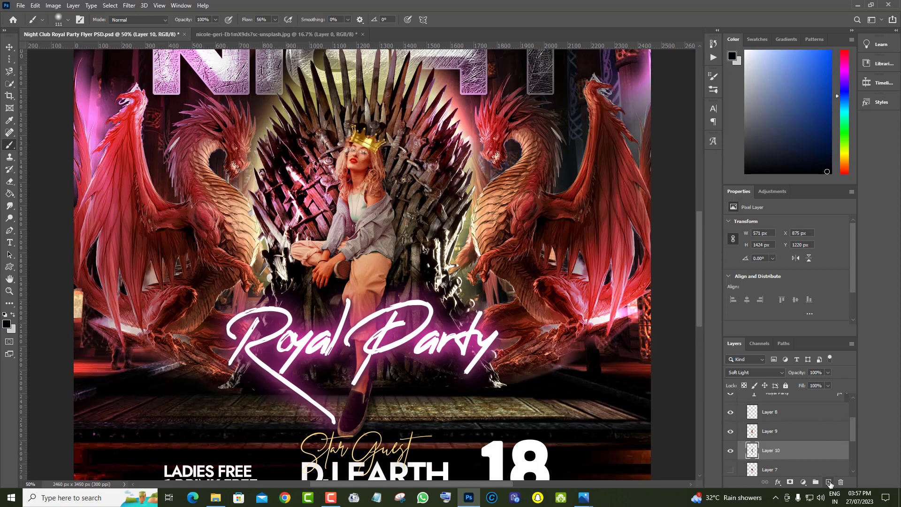
Create another empty layer directly above the woman's Layer 9 and set its blend mode to Soft Light
left_click(828, 481)
left_click_drag(821, 456, 809, 423)
left_click(775, 376)
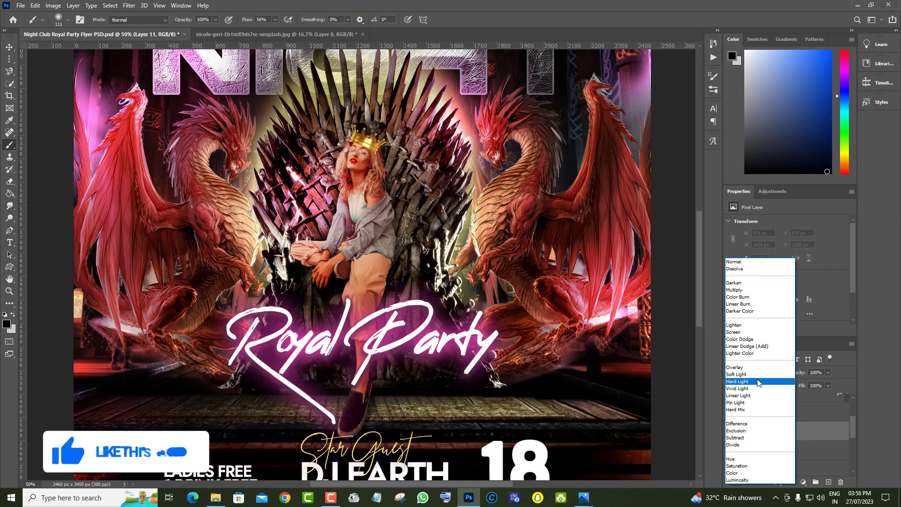
left_click(751, 373)
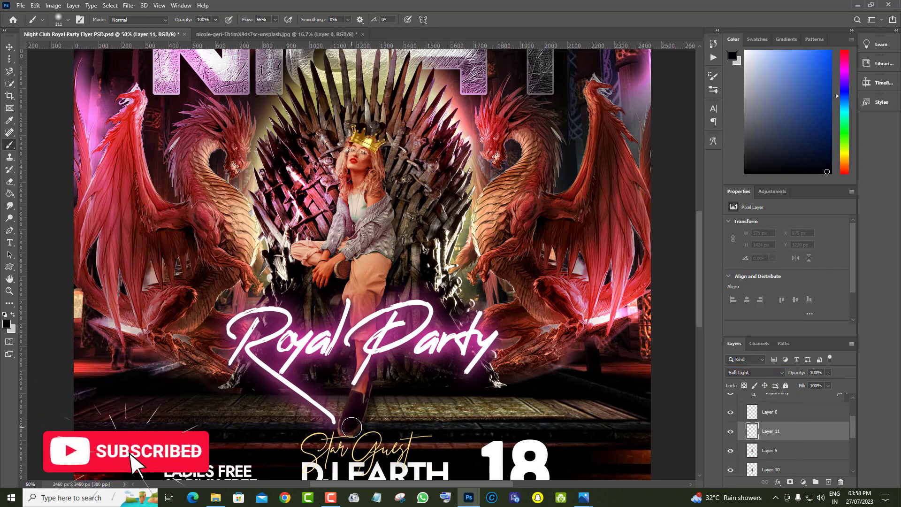
Brush dark shading over the woman's shoe and folded leg, and reduce the shading layer's opacity to 40%, hiding it to compare
left_click_drag(353, 423, 352, 406)
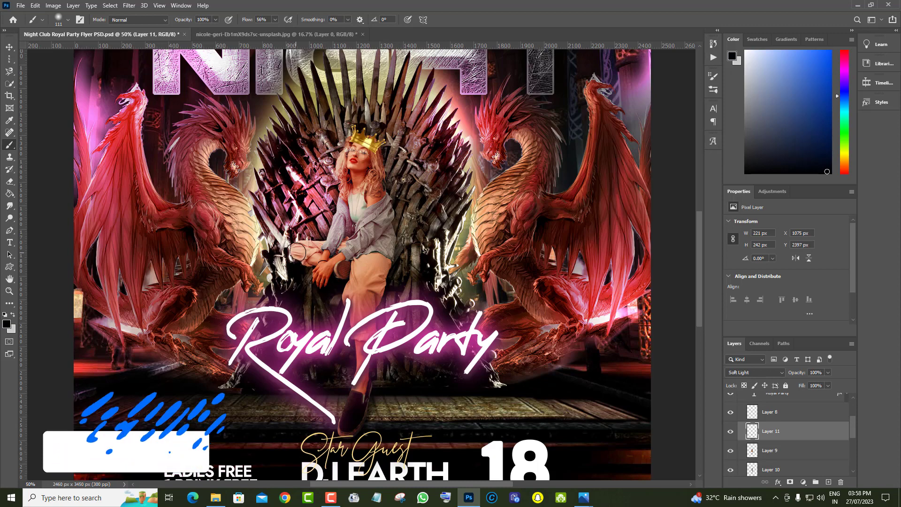
left_click(300, 259)
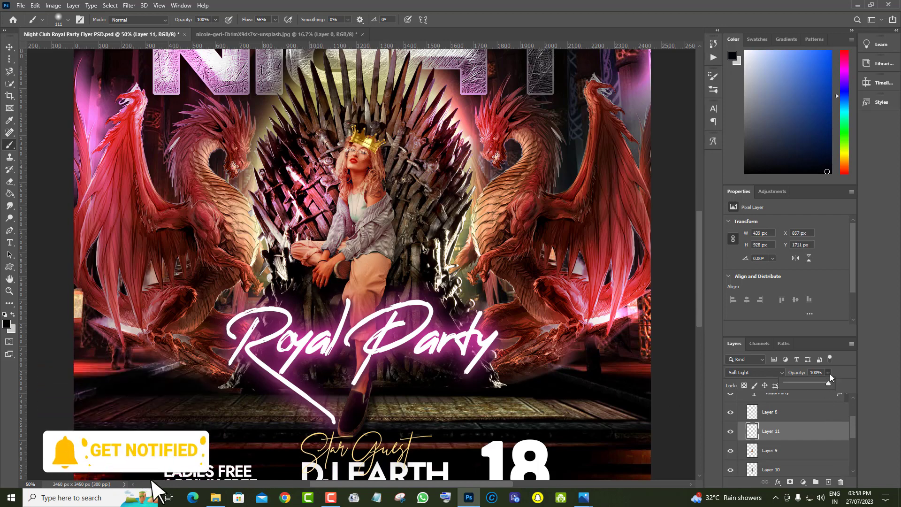
left_click_drag(830, 373, 801, 383)
left_click(730, 433)
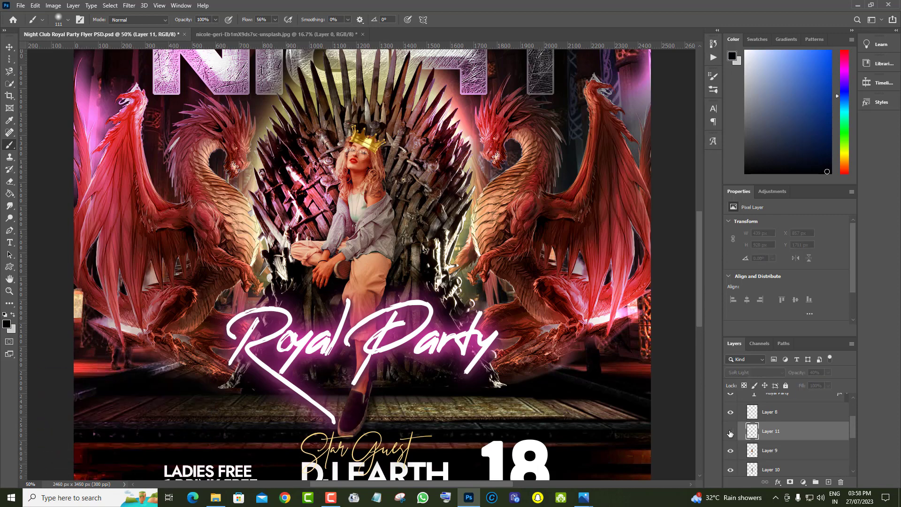
Show the Layer 11 shading again and brush more dark shading over the woman's lower leg, thigh and jacket
left_click(730, 433)
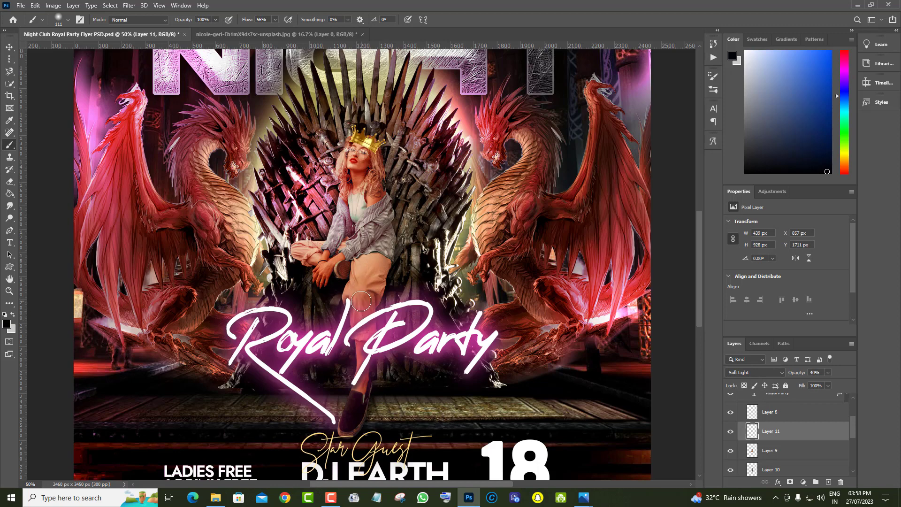
left_click_drag(361, 301, 360, 344)
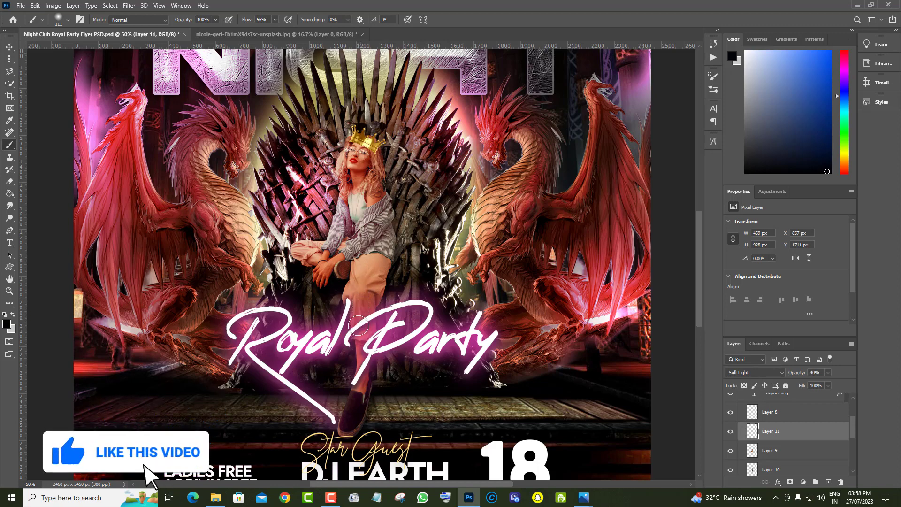
mouse_move(368, 269)
left_mouse_down()
mouse_move(371, 265)
mouse_move(364, 307)
left_mouse_up()
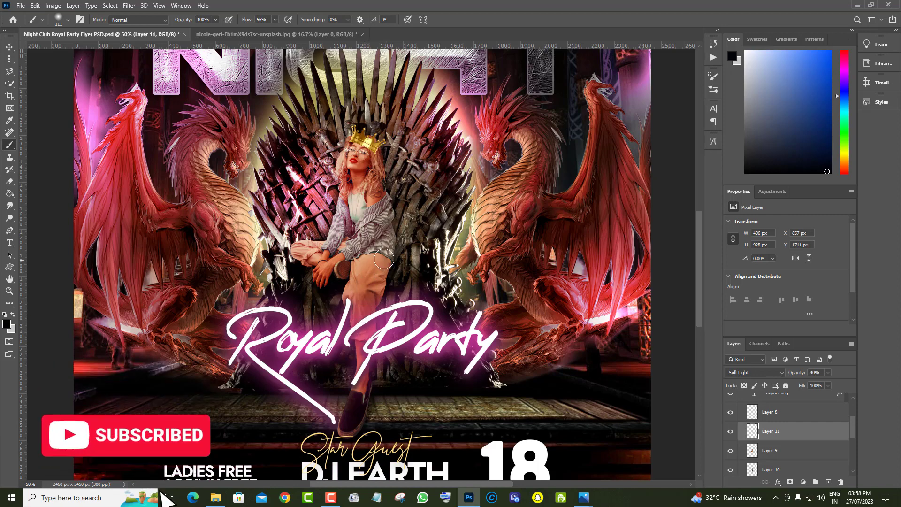
mouse_move(378, 228)
left_mouse_down()
mouse_move(355, 248)
mouse_move(380, 234)
left_mouse_up()
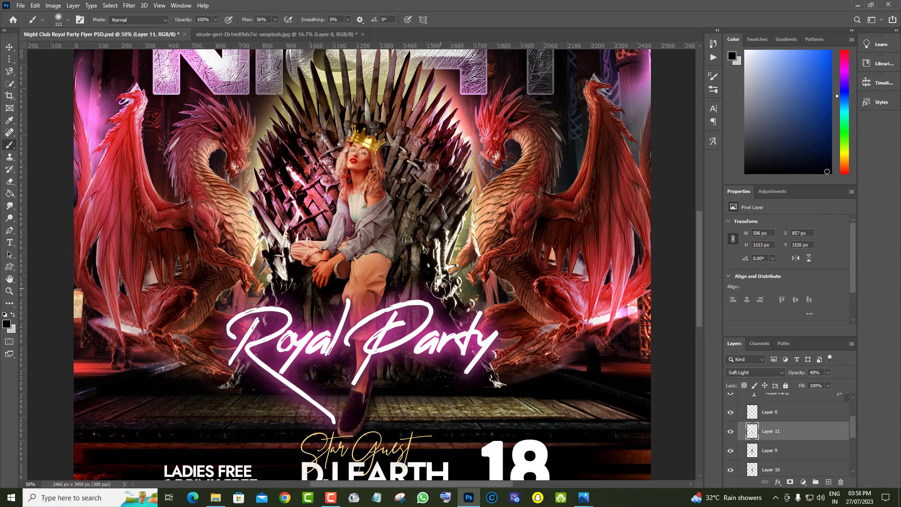
Reduce the opacity of the Layer 11 shading to 23% and toggle its visibility to compare
left_click(828, 372)
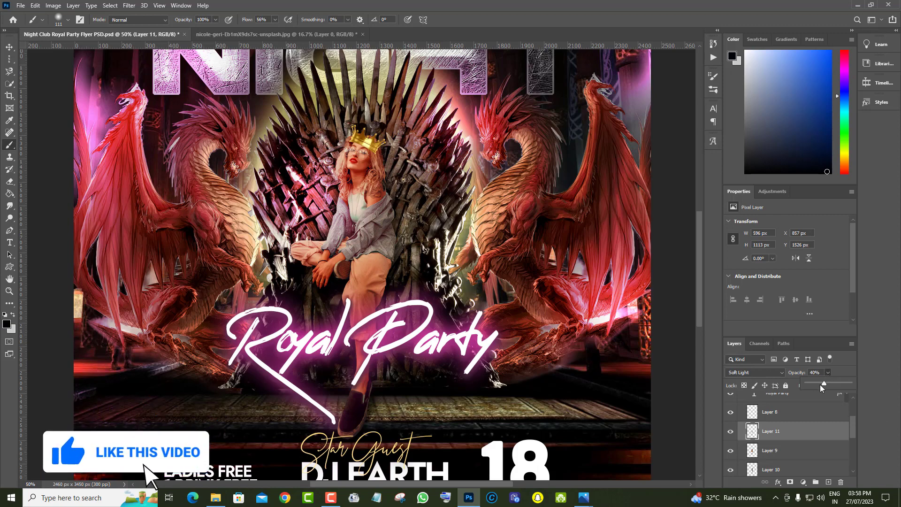
left_click(816, 384)
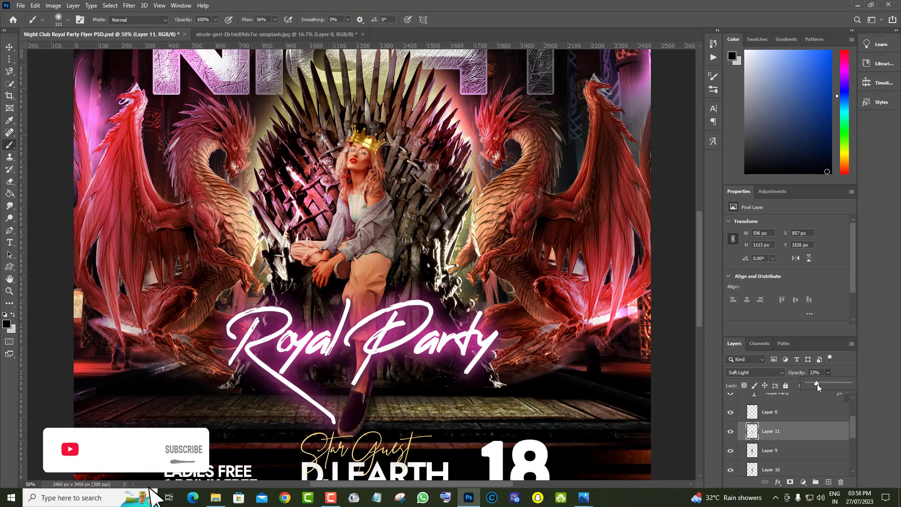
left_click(731, 432)
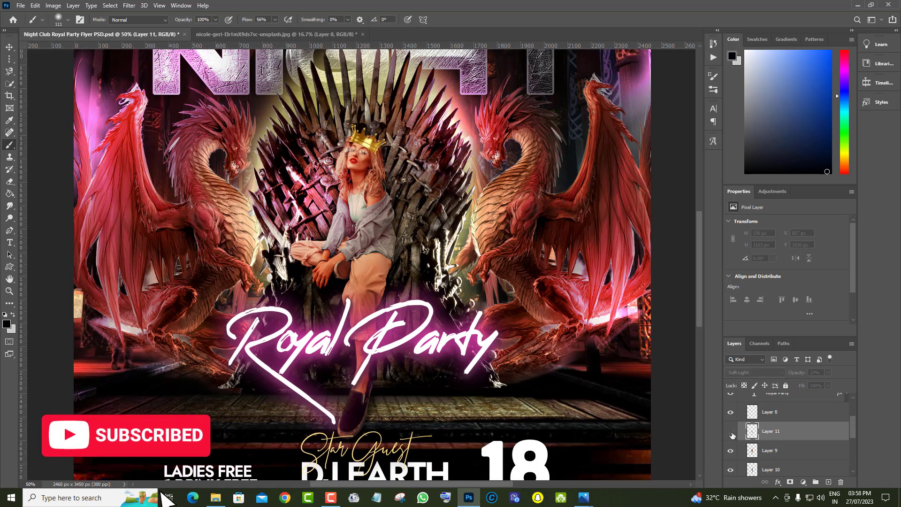
left_click(731, 432)
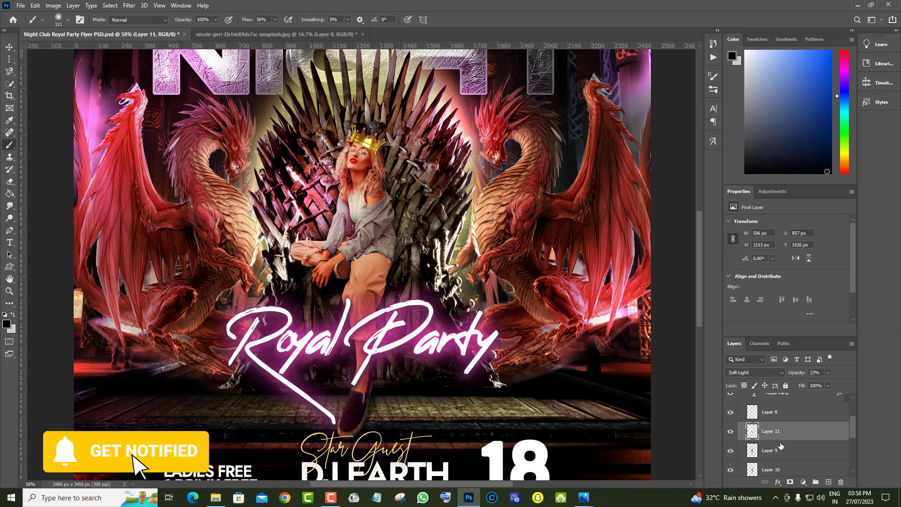
scroll(803, 466, "down", 2)
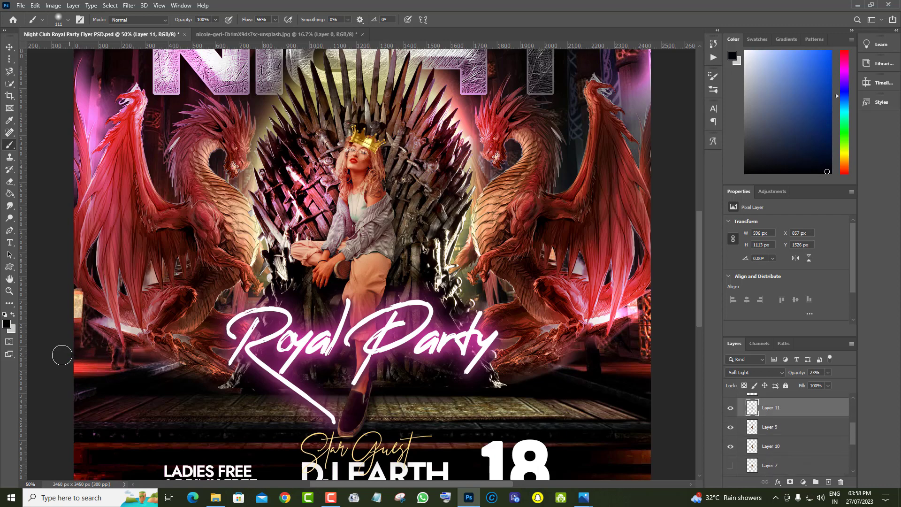
left_click(10, 293)
right_click(361, 221)
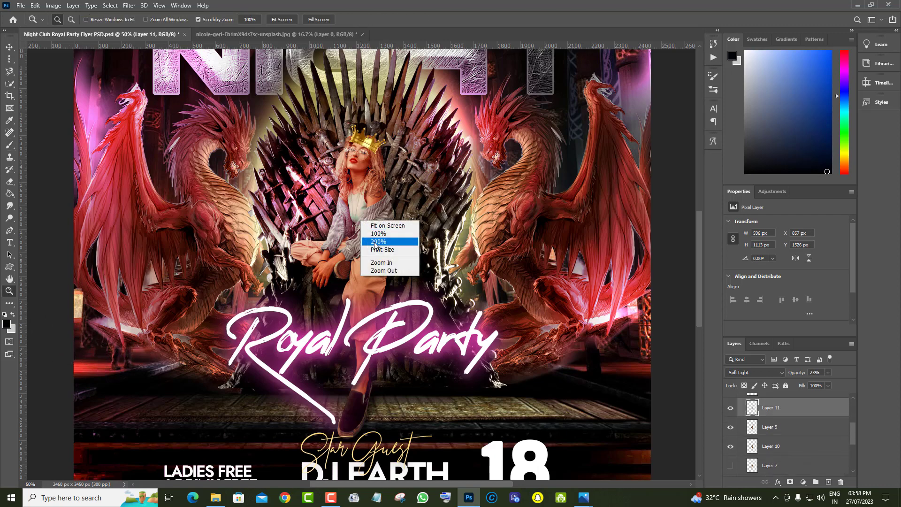
left_click(813, 410)
Free-transform the crown on Layer 8 to about 167 by 135 px and shift it slightly up and right on the woman's head
scroll(822, 423, "up", 2)
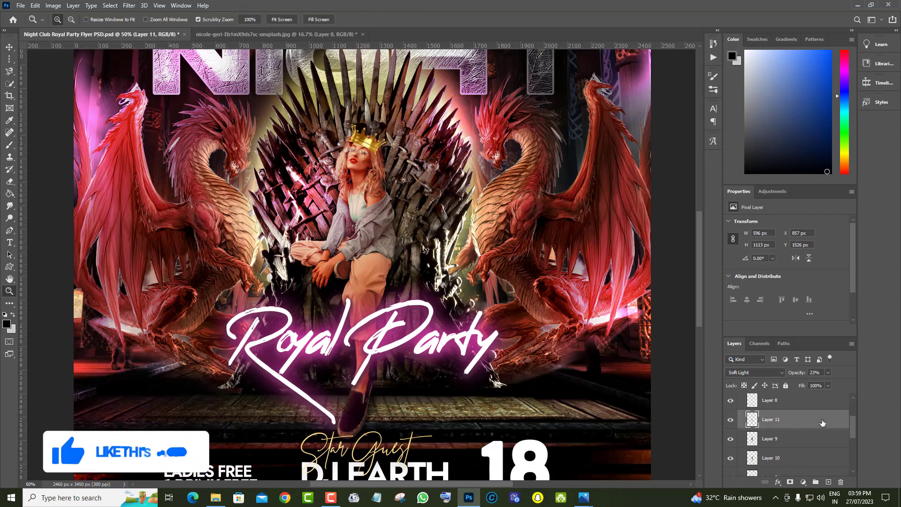
left_click(786, 416)
left_click(731, 412)
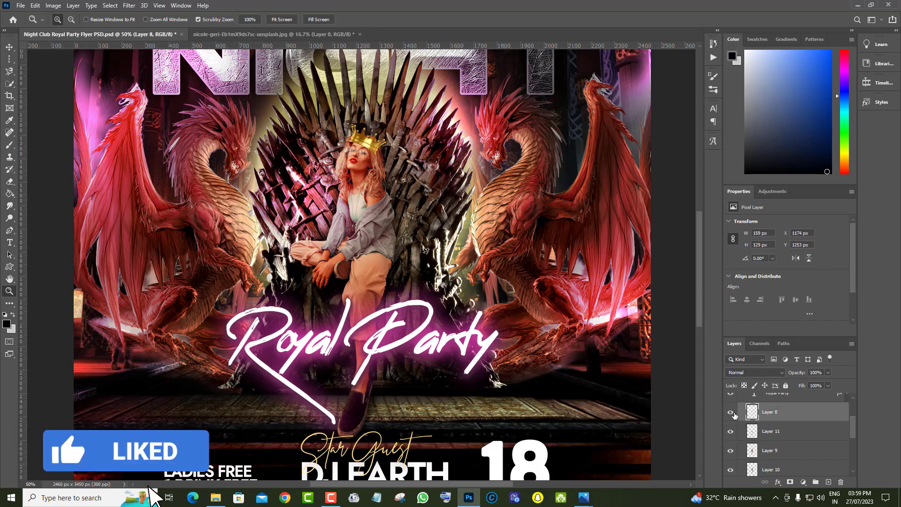
left_click(731, 413)
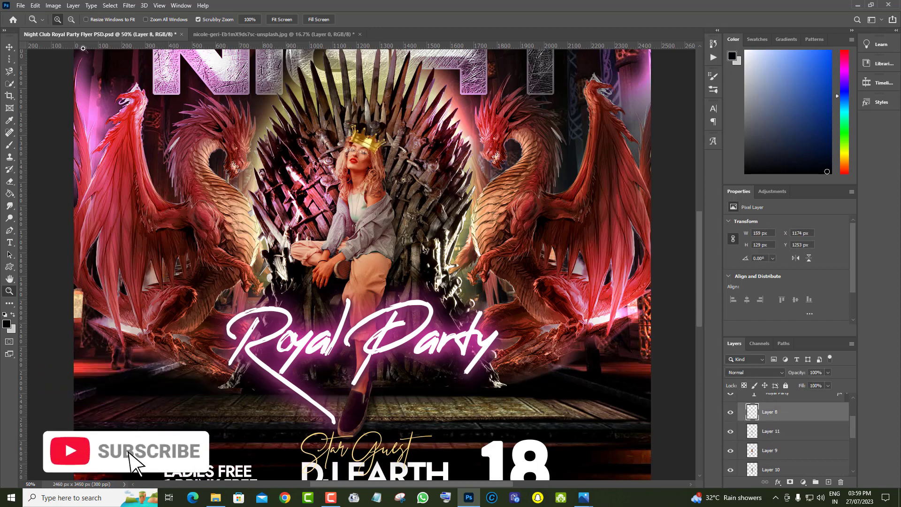
left_click(42, 7)
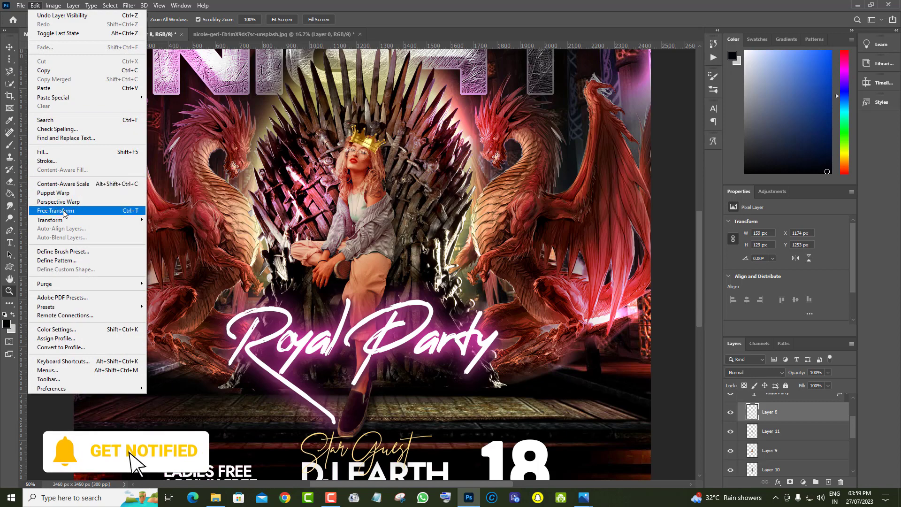
left_click(132, 213)
left_click_drag(386, 154, 411, 148)
left_click(10, 48)
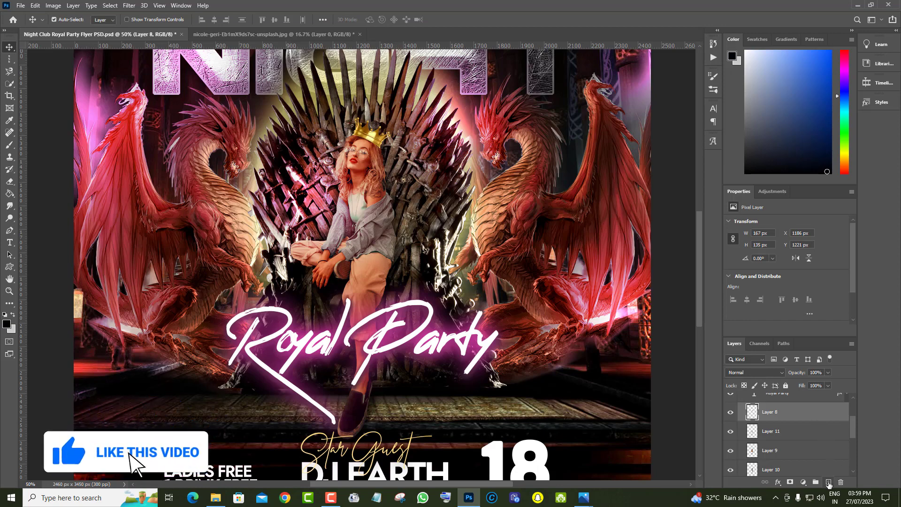
Create a new empty layer directly below the crown's Layer 8 and set its blend mode to Soft Light
left_click(828, 483)
left_click_drag(805, 415, 805, 441)
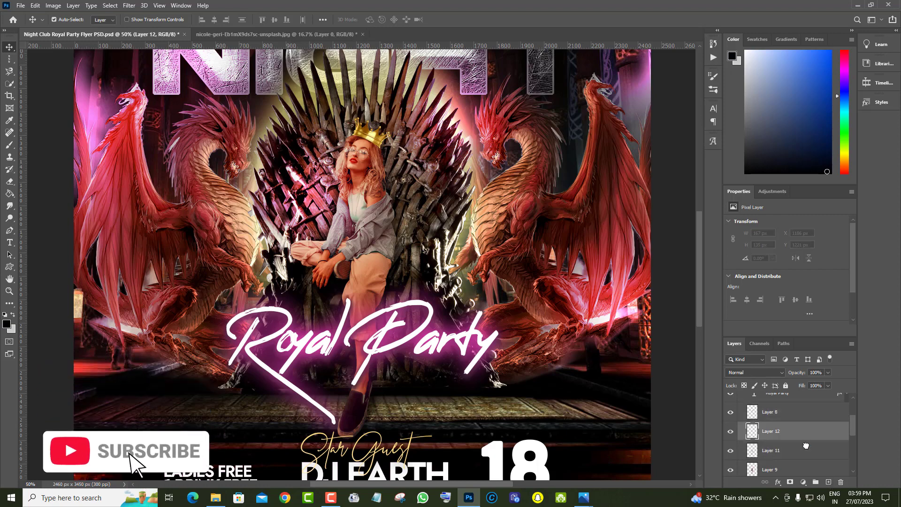
left_click(755, 372)
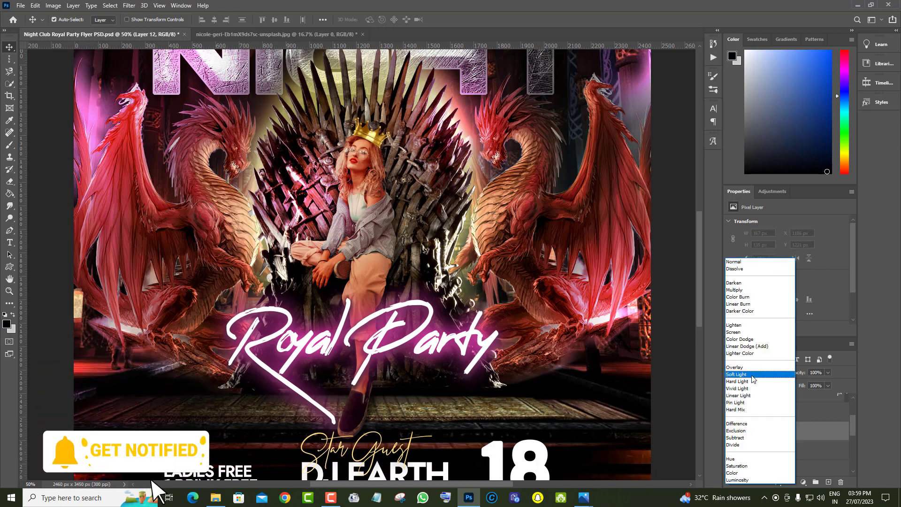
left_click(755, 374)
Brush a dark shadow on the woman's hair beneath the crown with a 39 px Soft Round brush and lower the layer's opacity to 39%
left_click(9, 145)
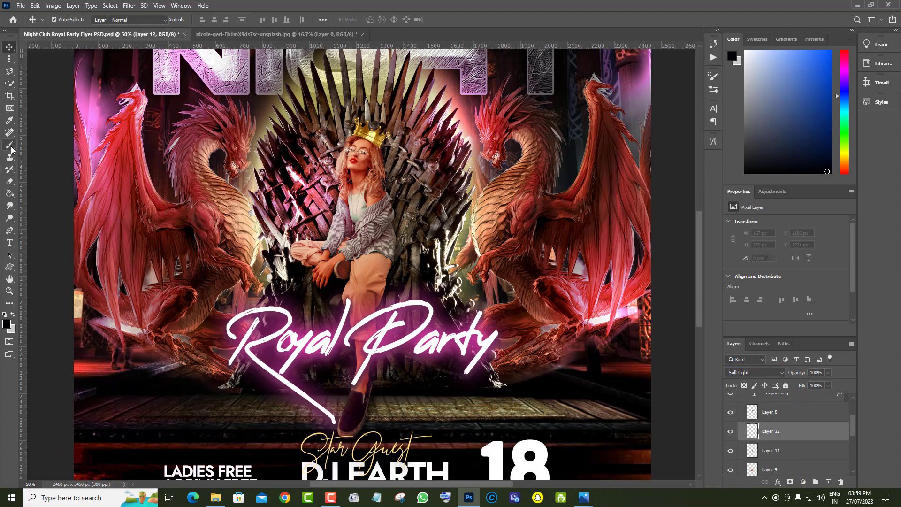
right_click(364, 137)
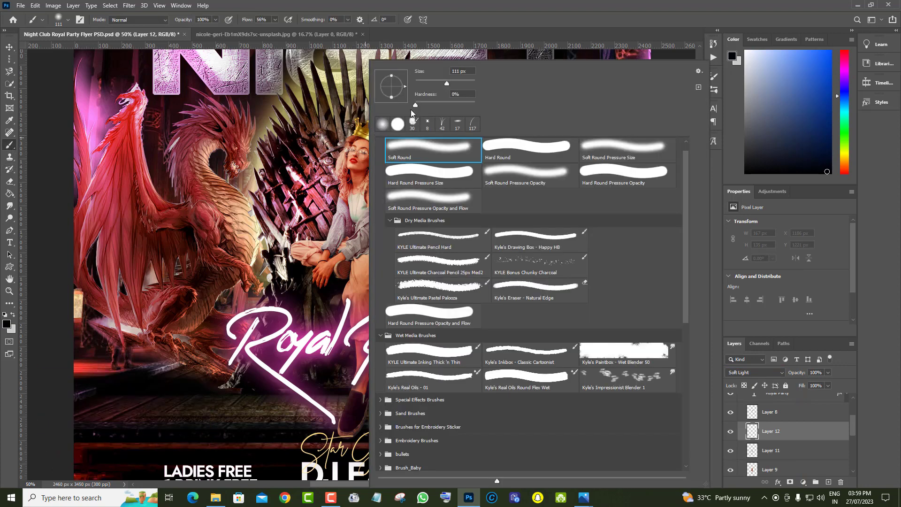
left_click(355, 134)
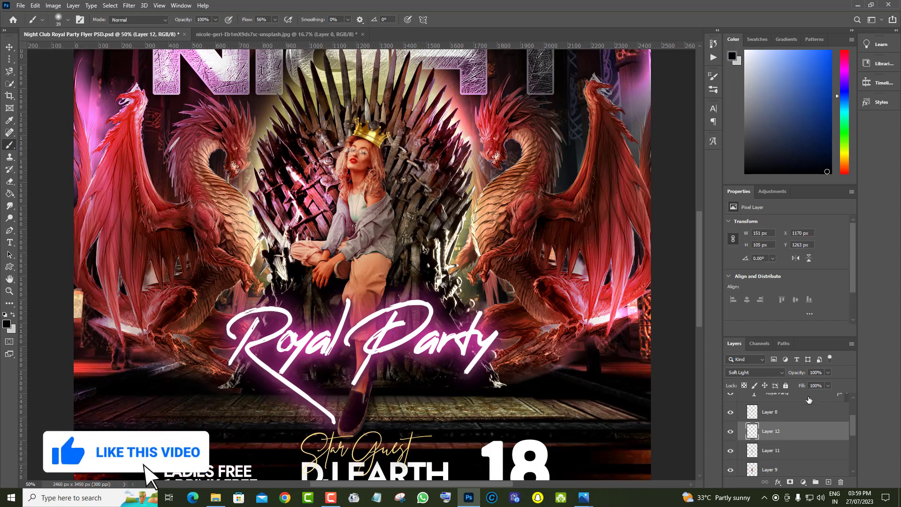
left_click(827, 373)
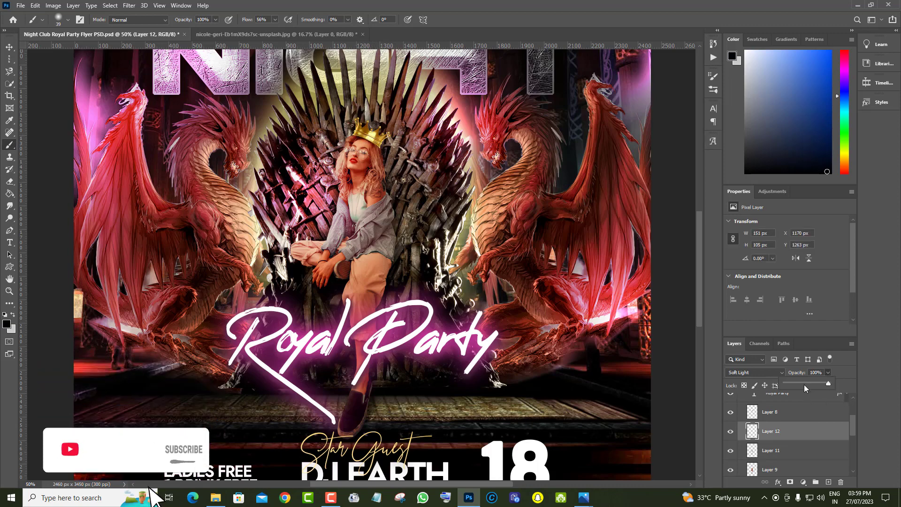
left_click(804, 384)
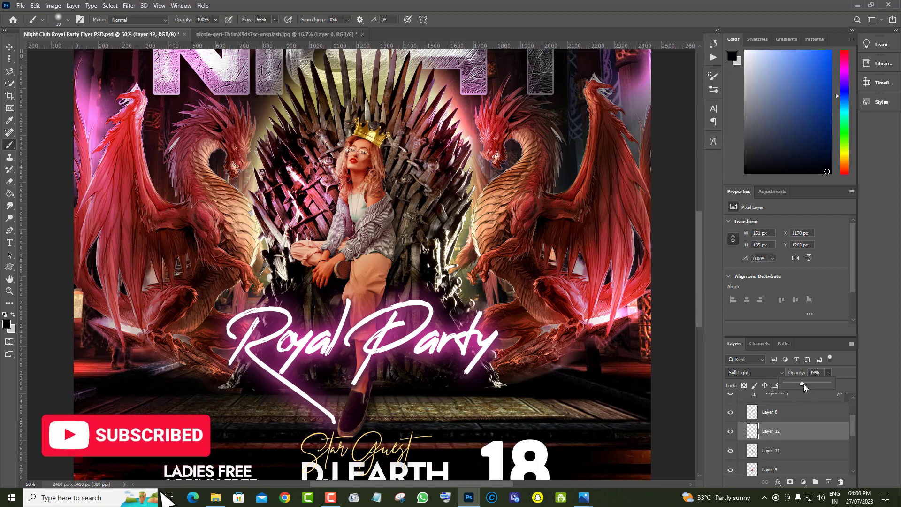
left_click_drag(803, 384, 801, 384)
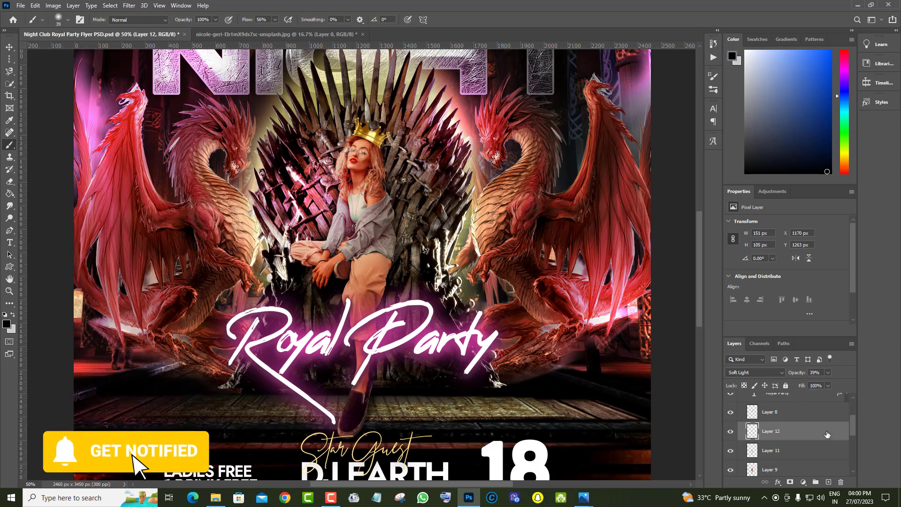
Examine the whole flyer and zoom in on the woman to check how she blends with the throne
scroll(543, 427, "down", 1)
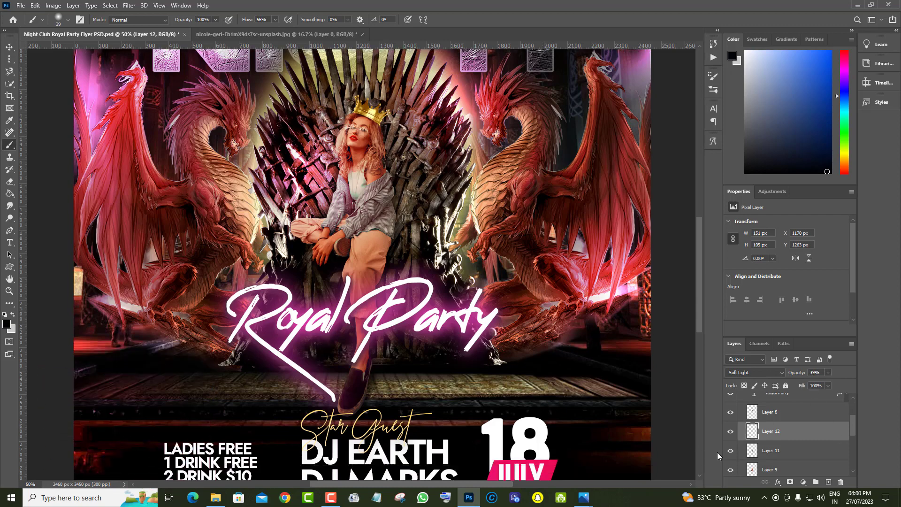
left_click(9, 291)
right_click(368, 191)
left_click(389, 214)
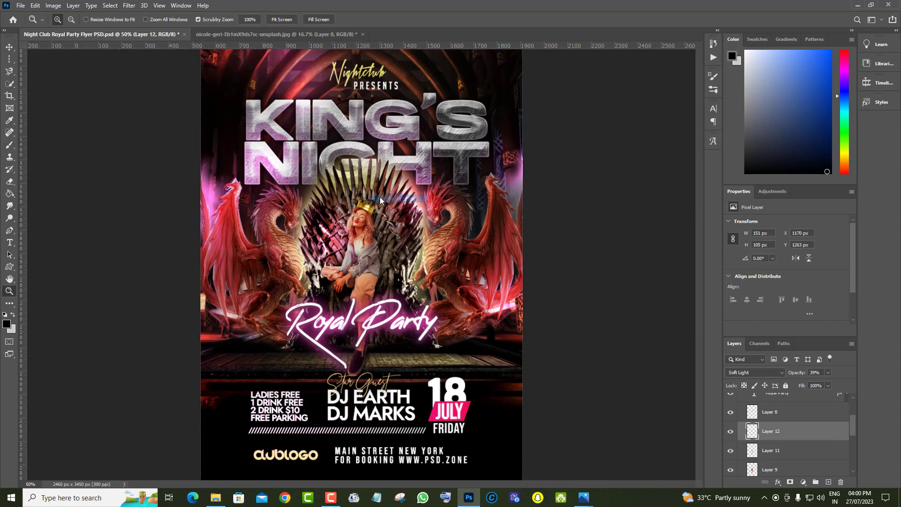
right_click(431, 266)
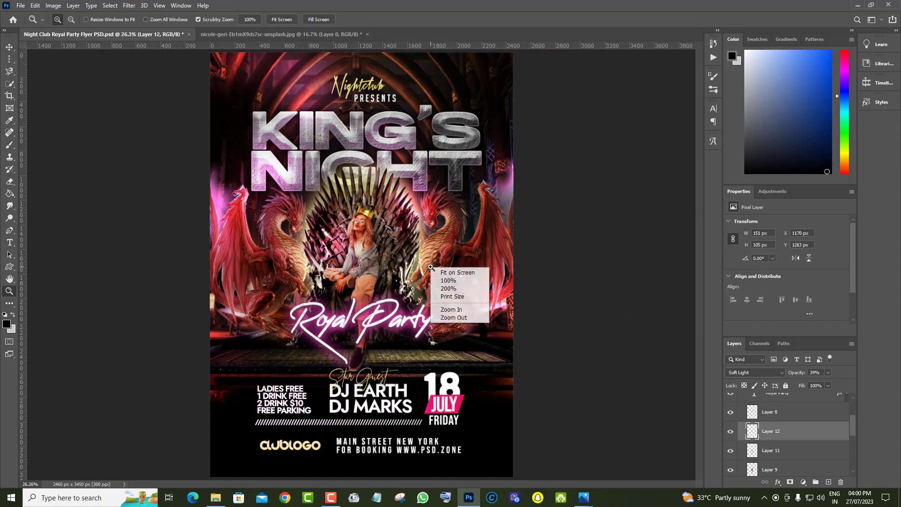
left_click(442, 278)
right_click(422, 238)
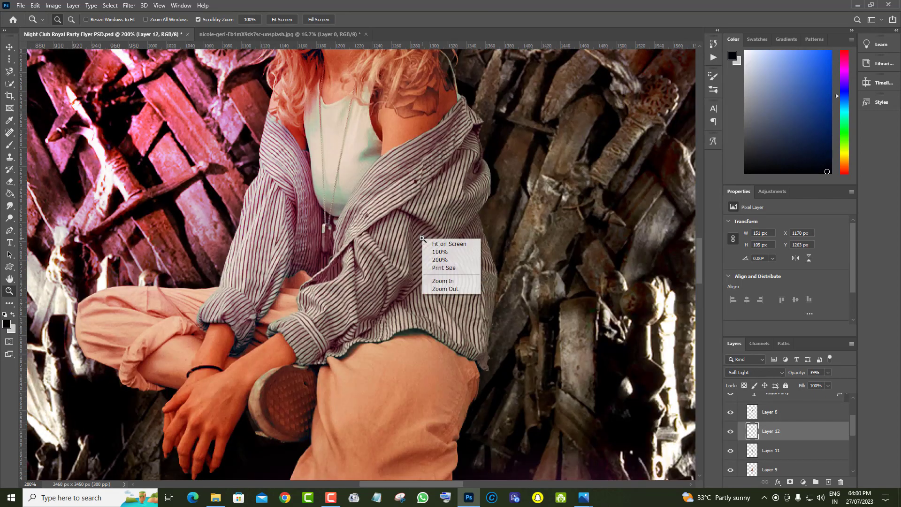
left_click(430, 243)
left_click(415, 241)
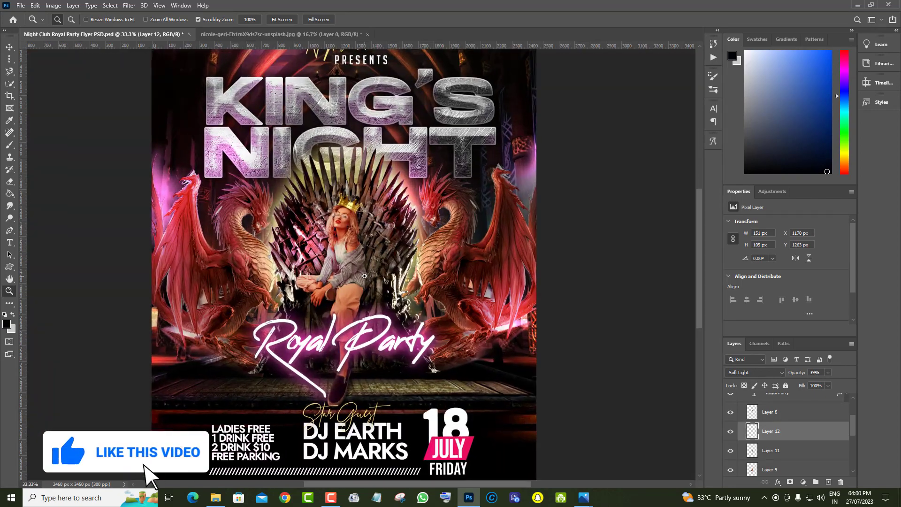
scroll(371, 277, "down", 1)
left_click(353, 266)
scroll(369, 276, "down", 2)
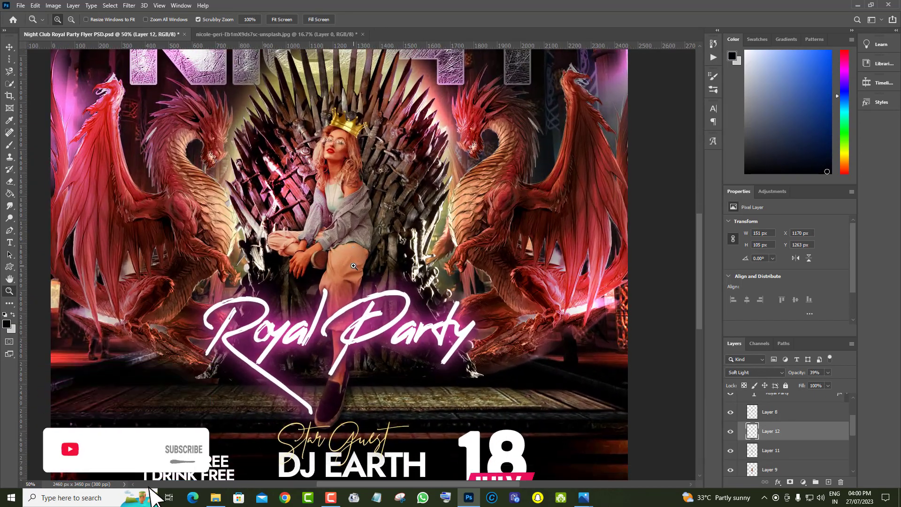
Locate the woman's Layer 9 by toggling its visibility and add a Drop Shadow effect to it
scroll(369, 277, "down", 1)
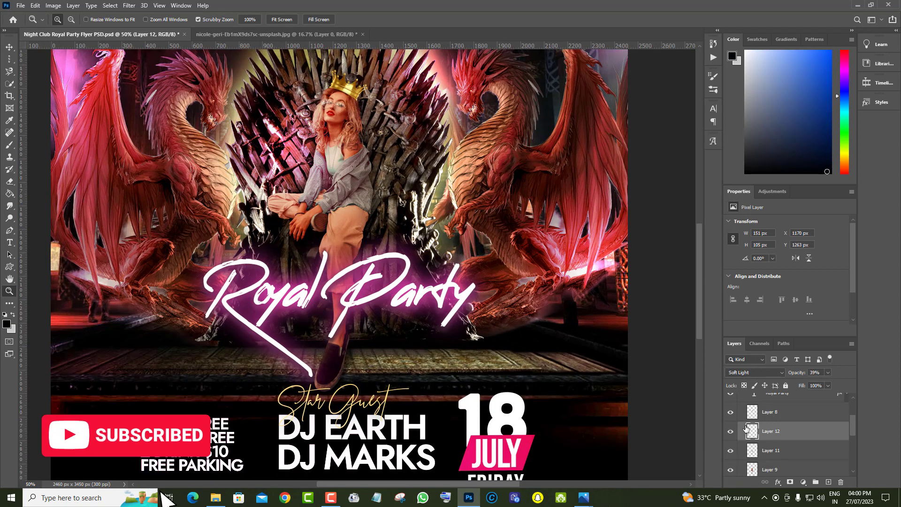
scroll(832, 455, "down", 1)
scroll(832, 455, "down", 1)
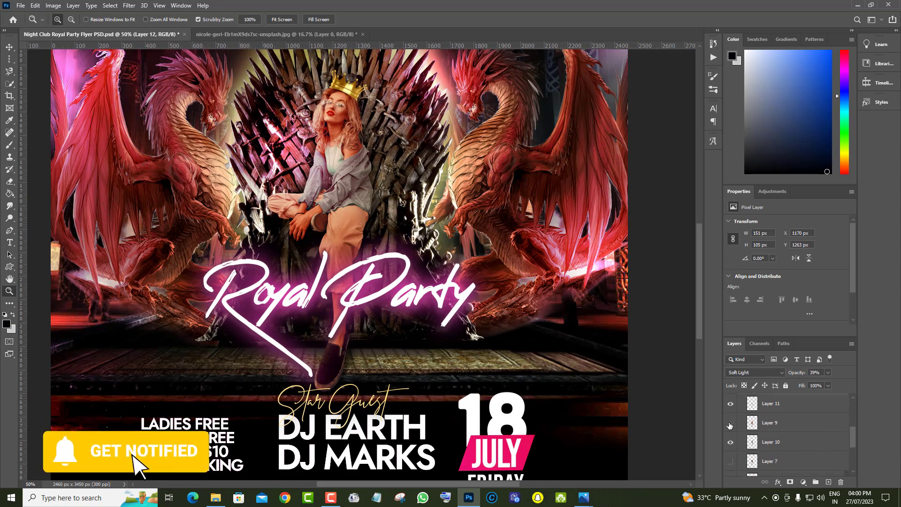
left_click(730, 424)
left_click(730, 423)
left_click(809, 428)
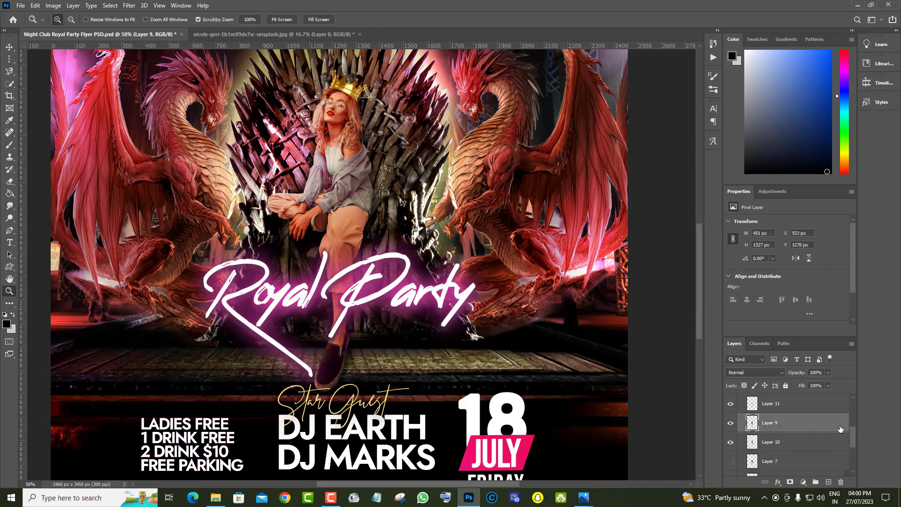
double_click(829, 427)
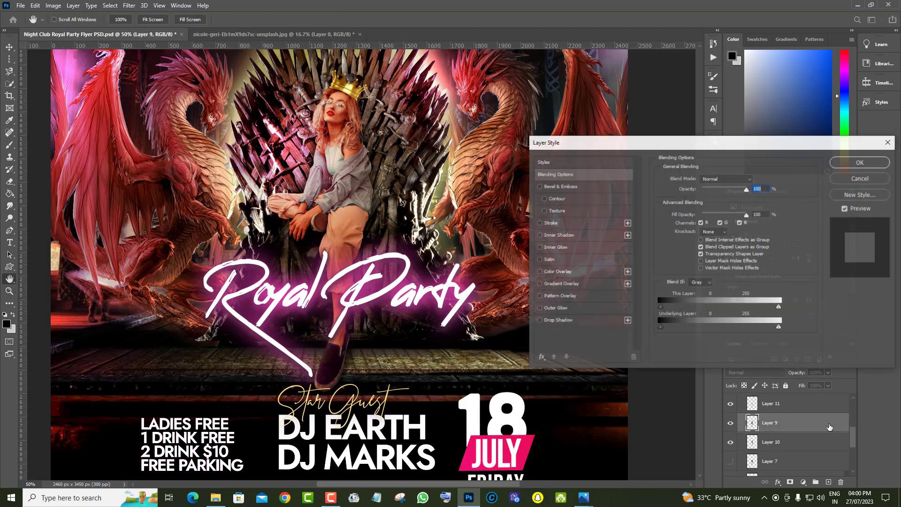
left_click(543, 322)
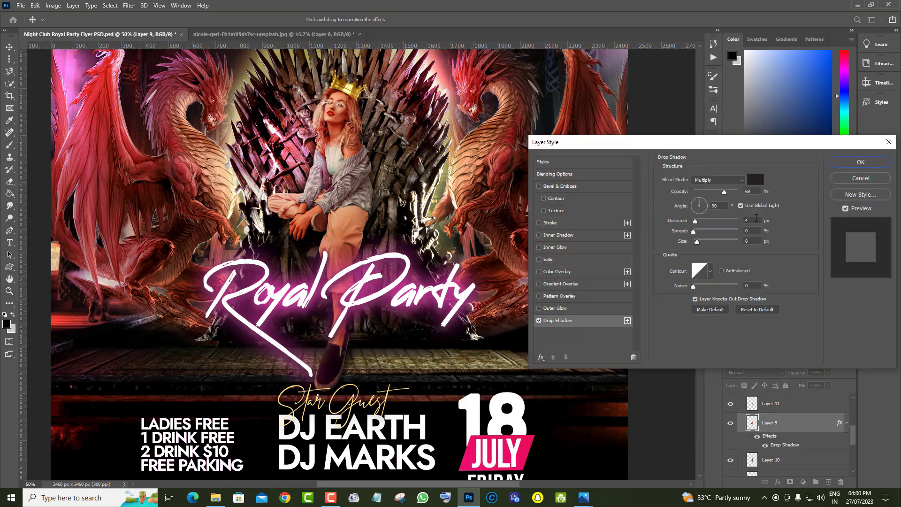
Set the woman's drop shadow to 35% opacity and 128 px size, compare it on and off, and apply it
left_click_drag(731, 192, 710, 193)
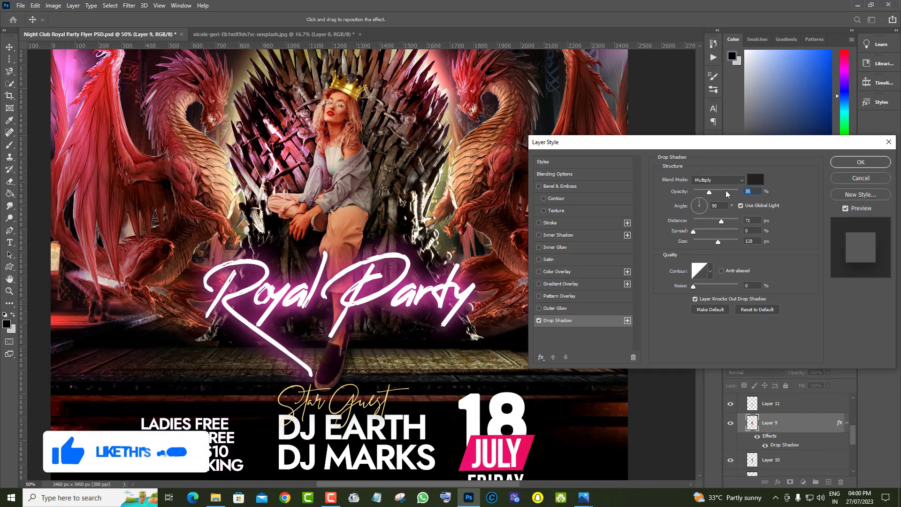
left_click(538, 321)
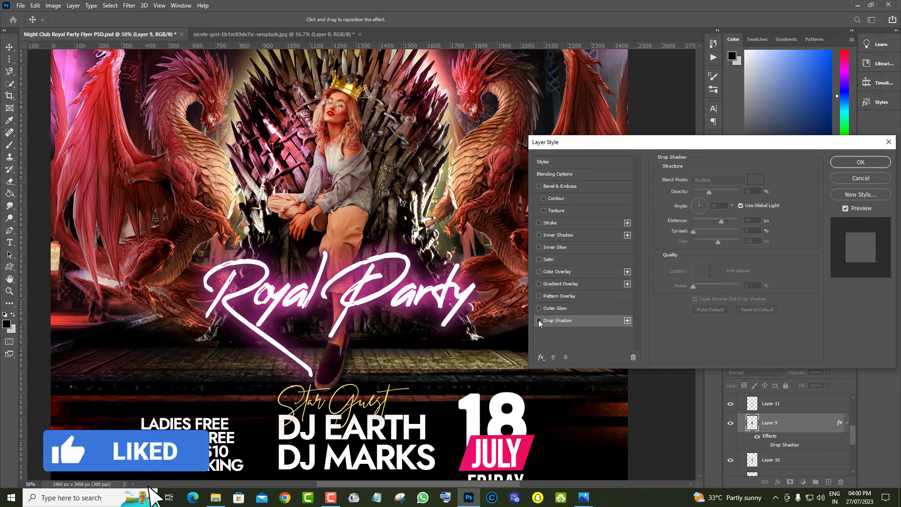
left_click(539, 320)
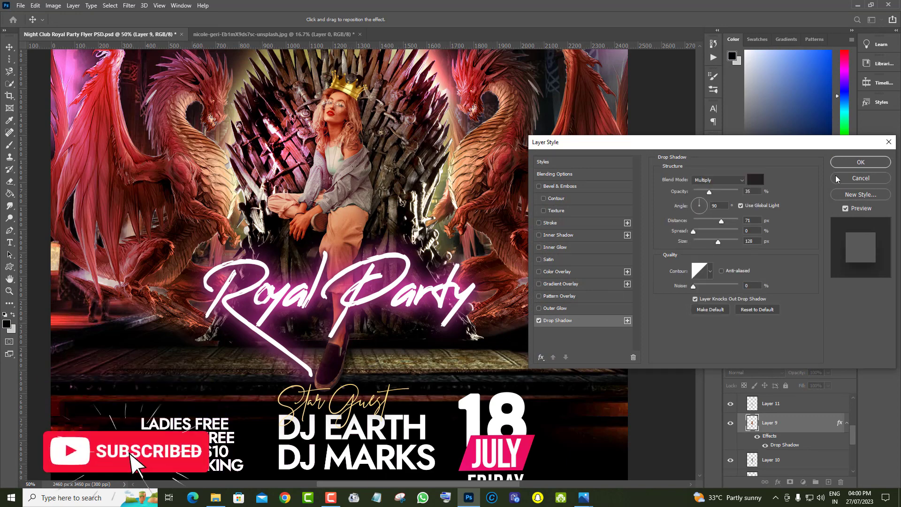
left_click(860, 162)
Examine the whole flyer, from the event details up to the title and the throne
key("z")
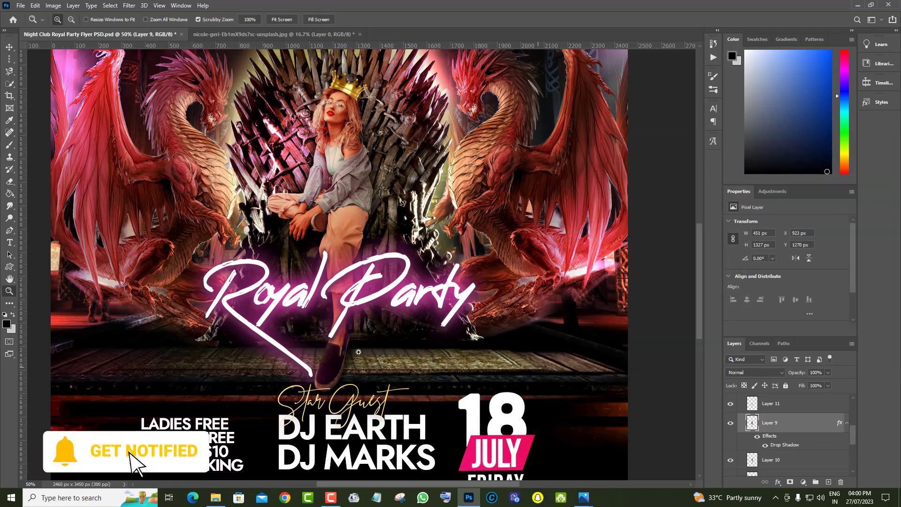
right_click(245, 261)
left_click(270, 314)
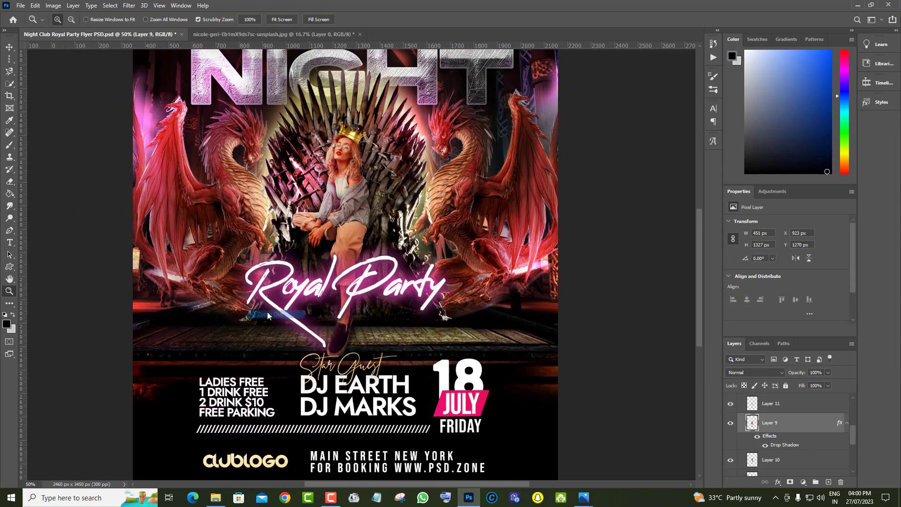
left_click_drag(357, 227, 454, 273)
scroll(454, 273, "up", 5)
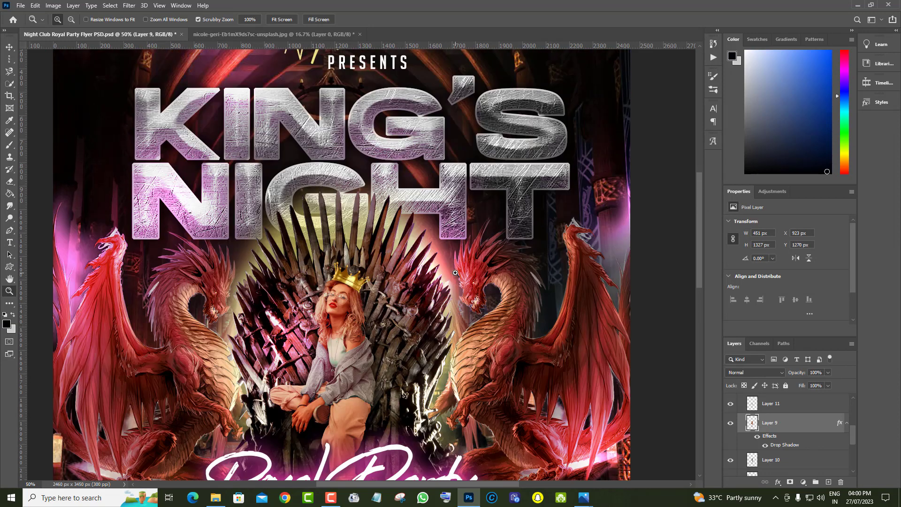
scroll(455, 273, "down", 1)
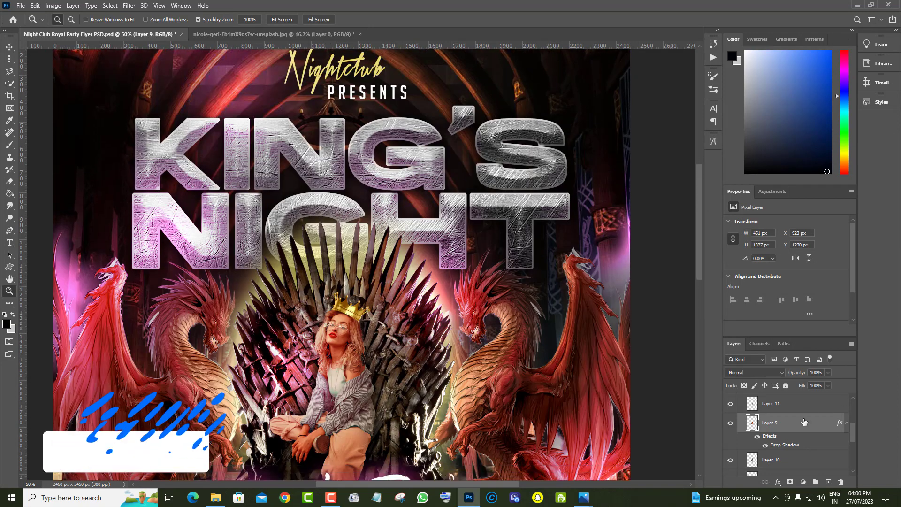
Locate the throne's Layer 3 by toggling its visibility and change its Outer Glow colour to bright red f73547
scroll(804, 422, "up", 3)
scroll(804, 422, "down", 5)
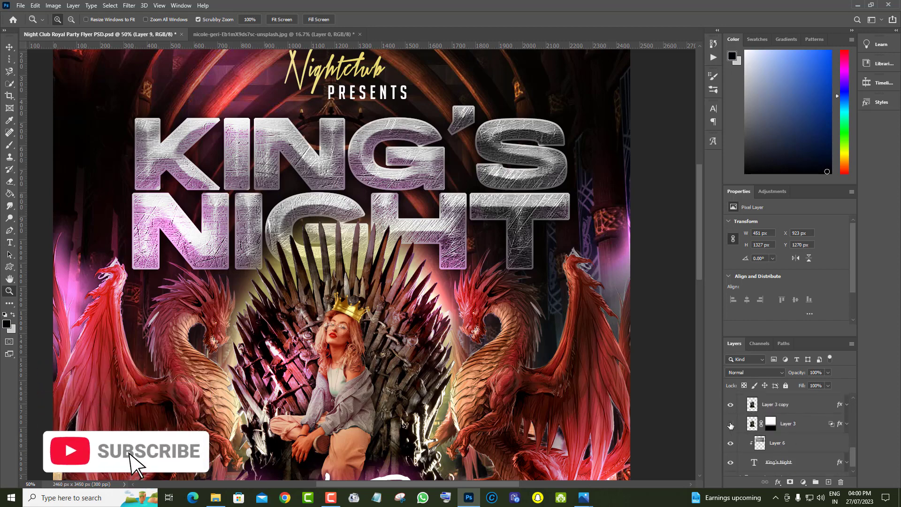
left_click(730, 424)
left_click(730, 423)
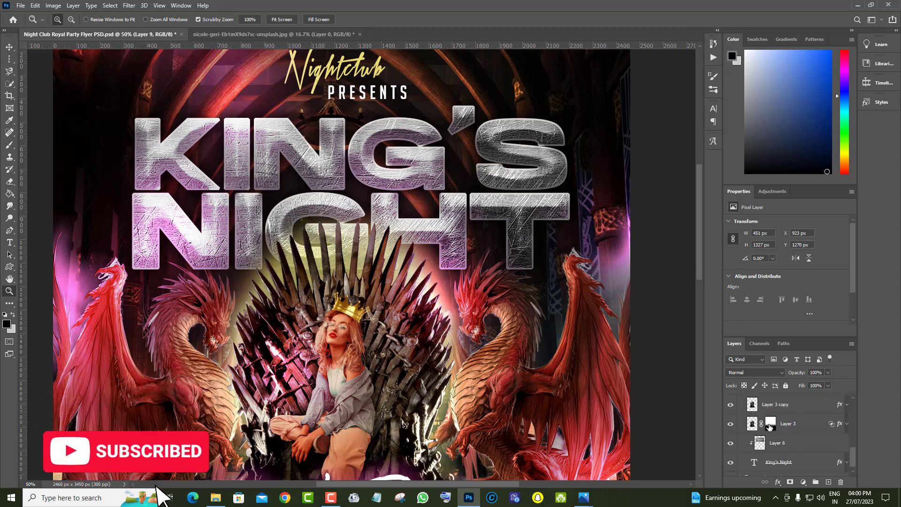
left_click(840, 425)
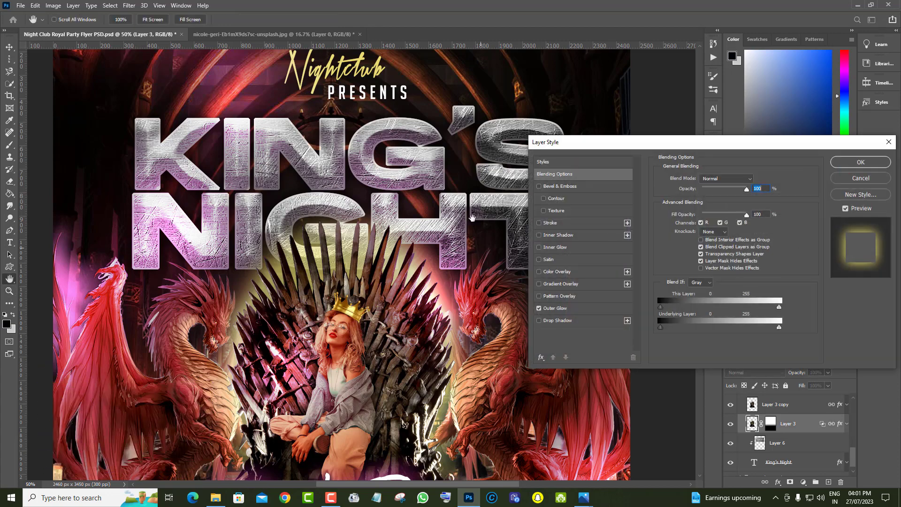
left_click(554, 310)
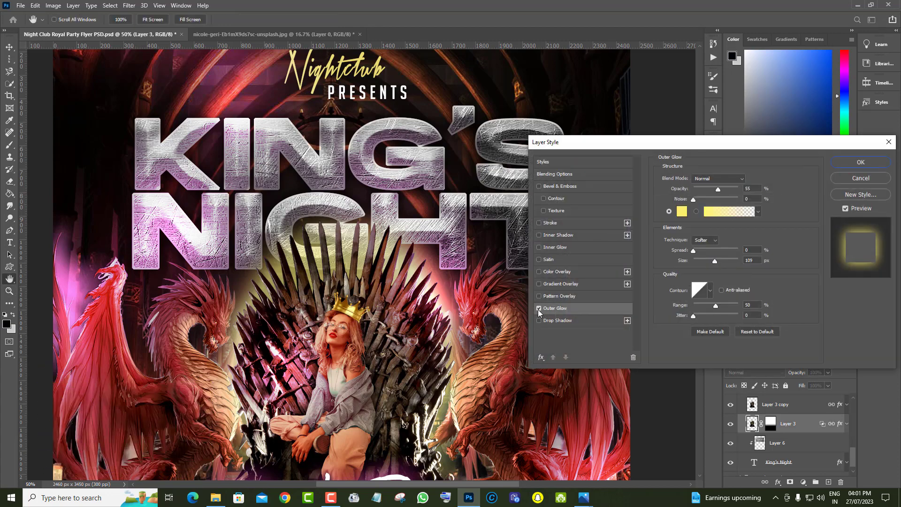
left_click(681, 212)
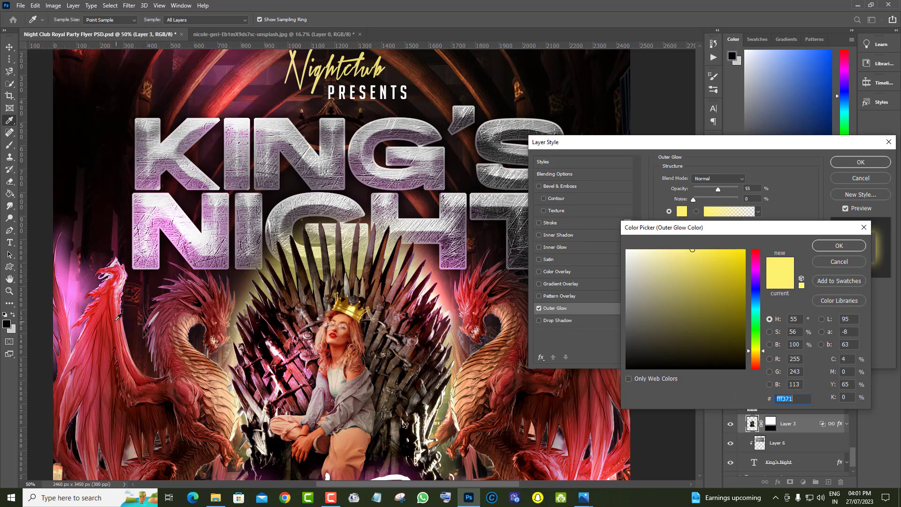
left_click(96, 316)
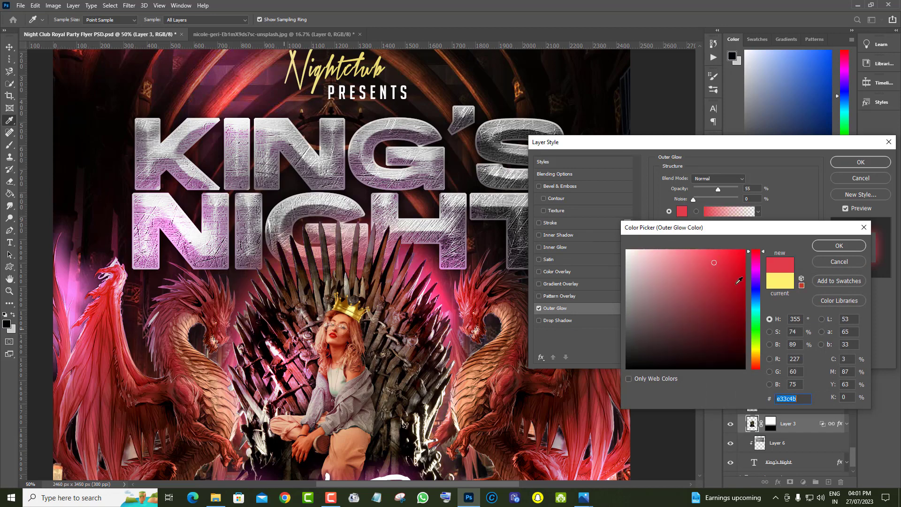
left_click(720, 254)
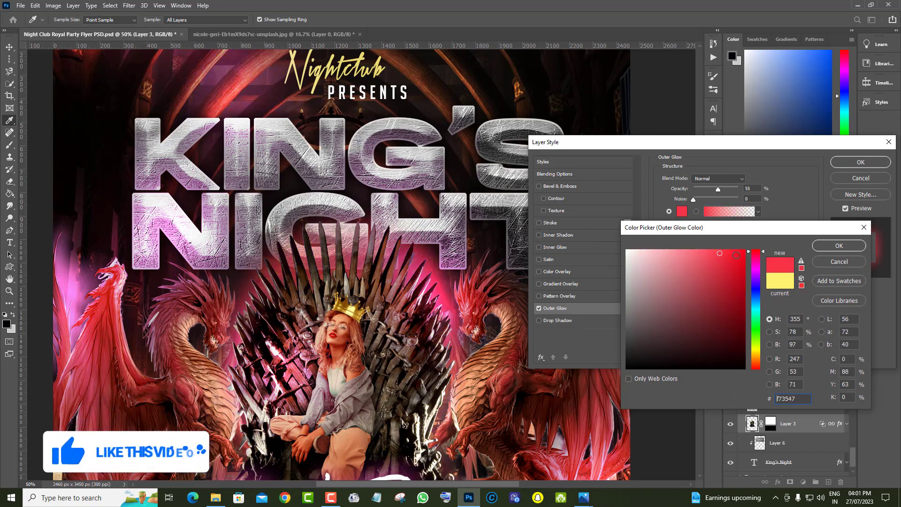
left_click(846, 247)
Set the throne's outer glow to 45% opacity, 5% spread and 188 px size
left_click_drag(718, 190, 713, 189)
mouse_move(716, 261)
left_mouse_down()
mouse_move(705, 260)
mouse_move(728, 261)
left_mouse_up()
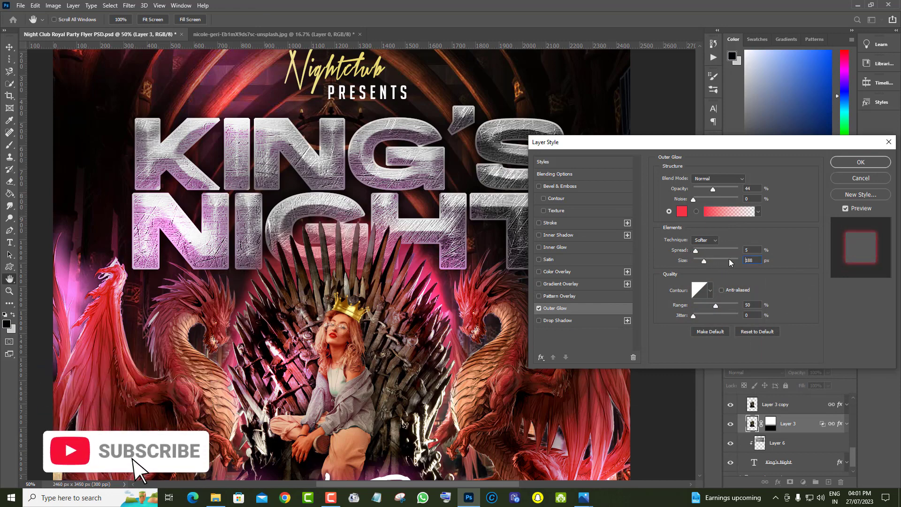
left_click(702, 189)
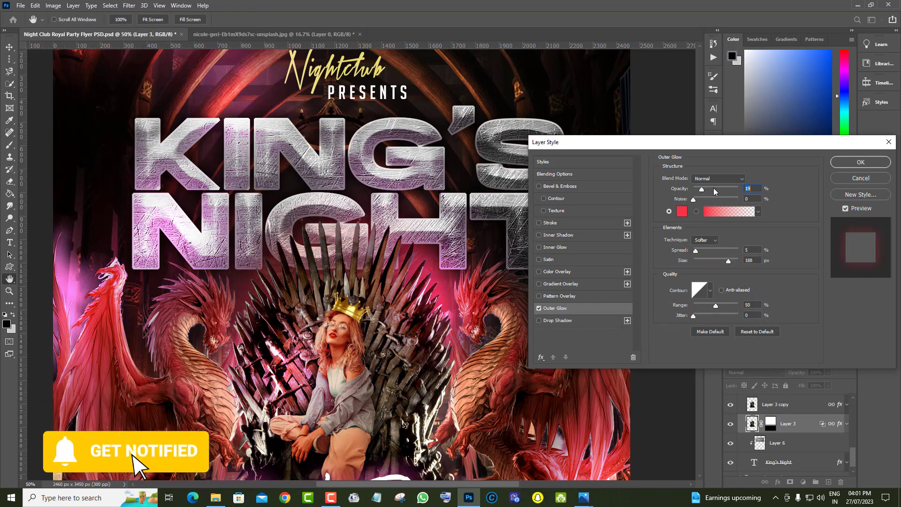
left_click(714, 189)
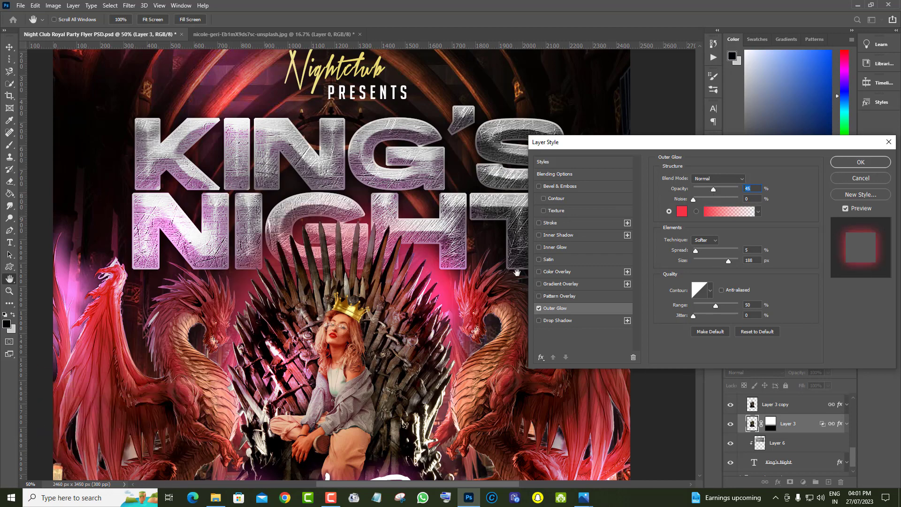
Try green, yellow, magenta, pink-red, orange and dark brown as the throne's outer glow colour
left_click(682, 211)
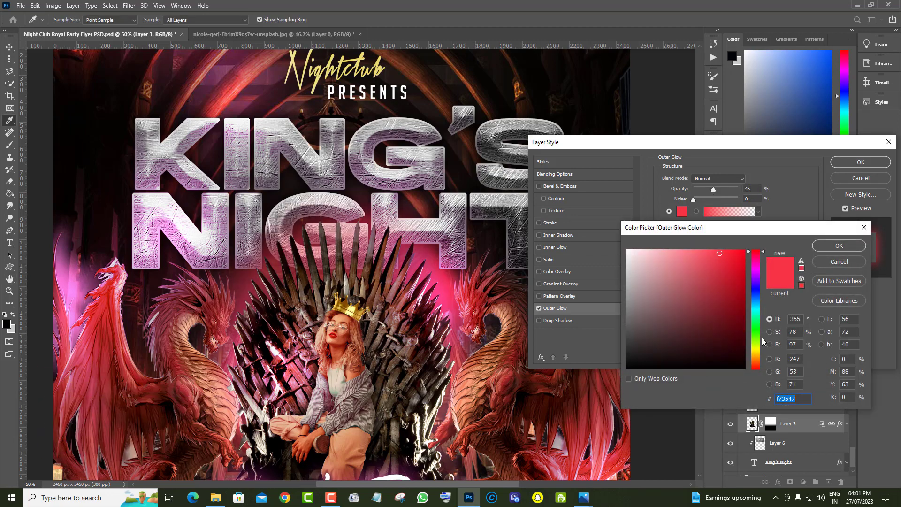
left_click(758, 333)
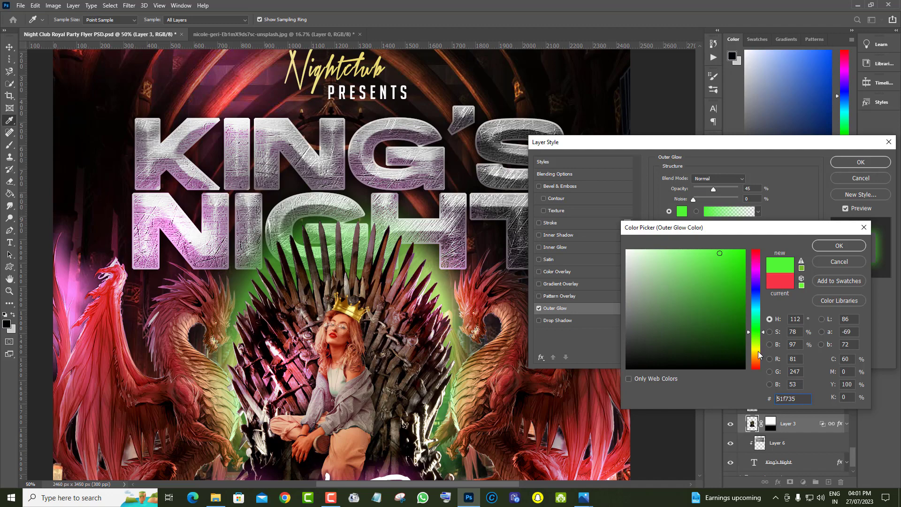
left_click(758, 352)
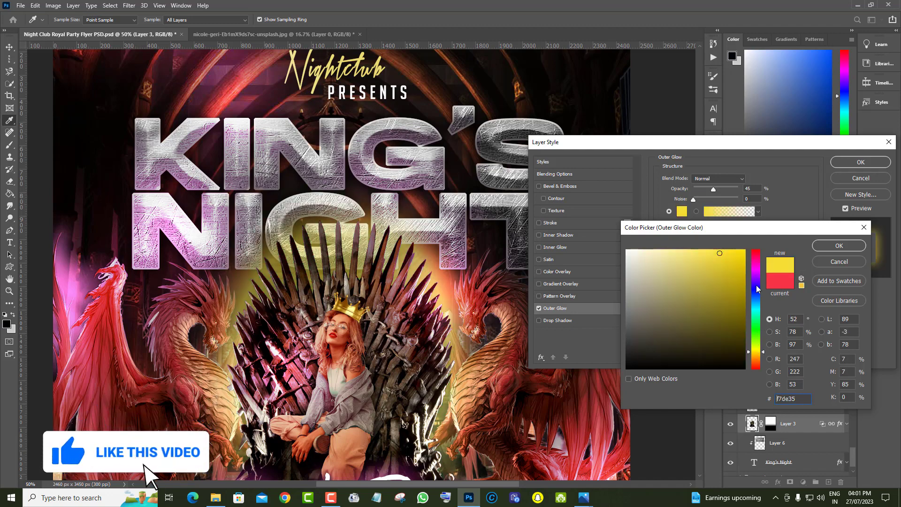
left_click(757, 270)
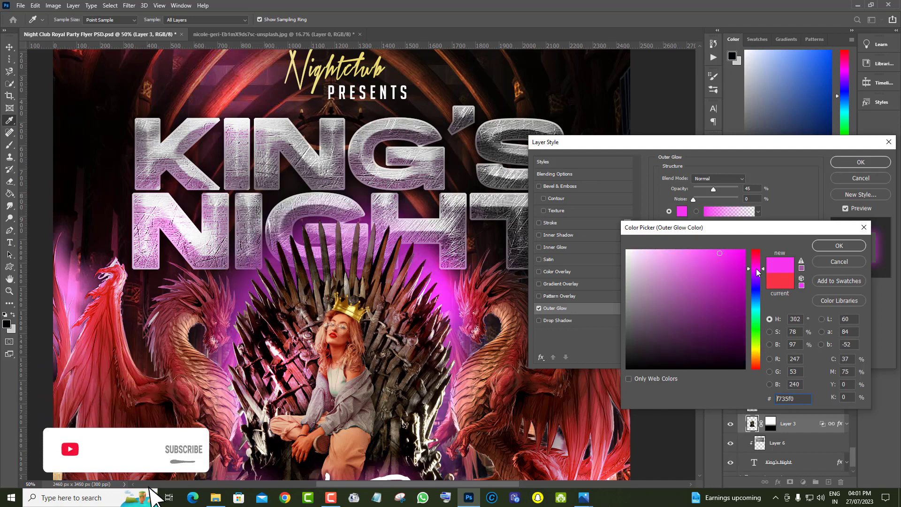
left_click(757, 254)
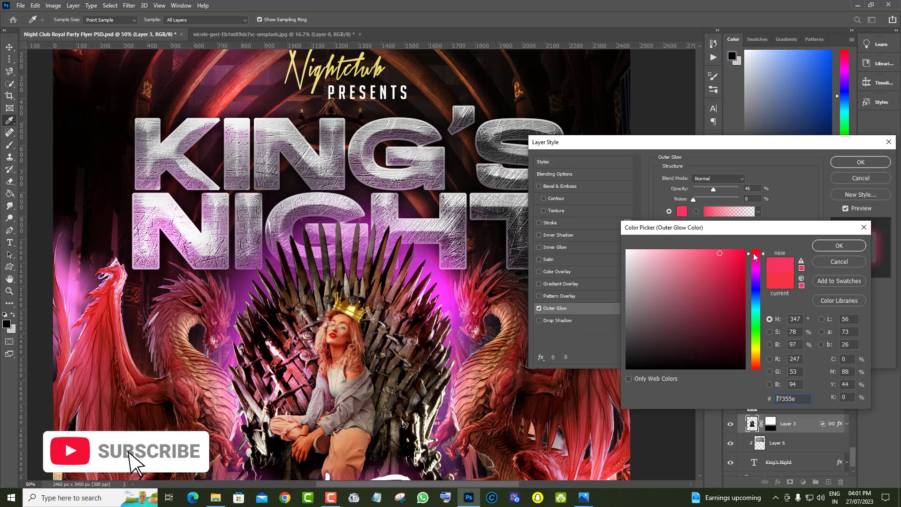
left_click(756, 364)
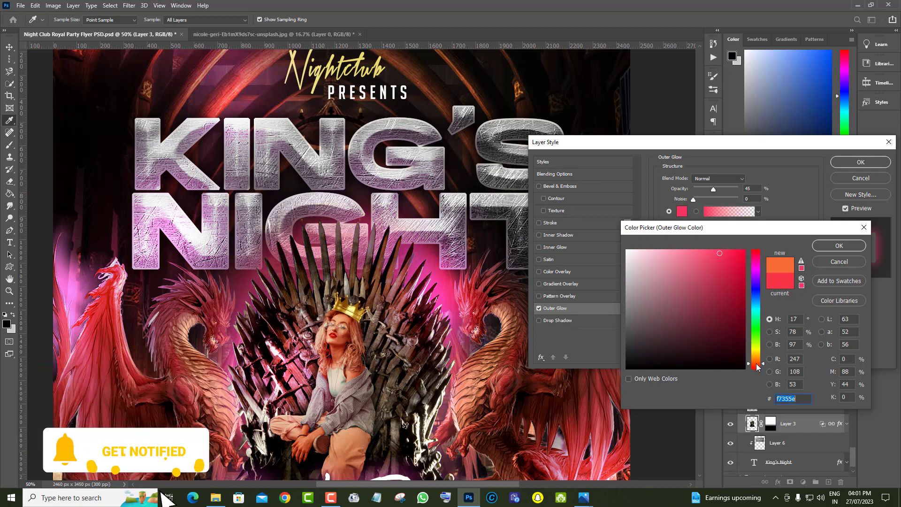
left_click(730, 299)
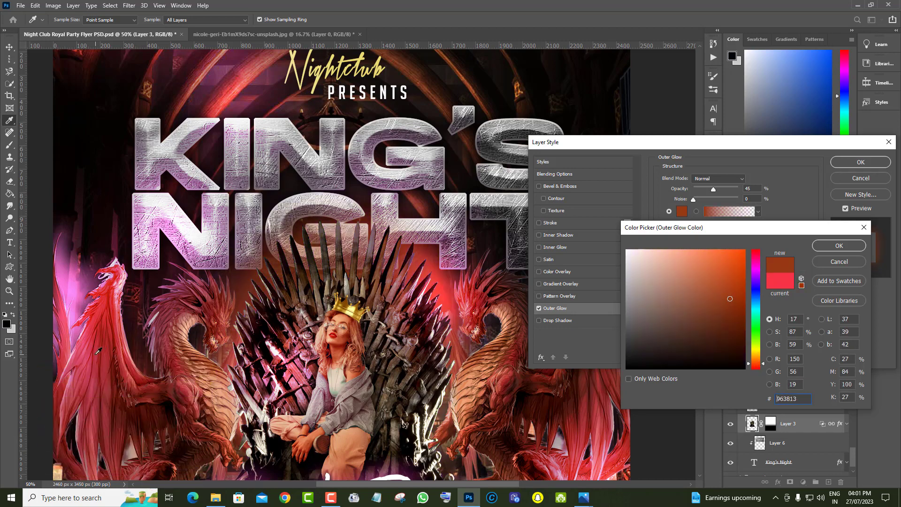
Sample reds from the flyer artwork and set the throne's outer glow colour to coral red f45a58
left_click(77, 351)
left_click(276, 345)
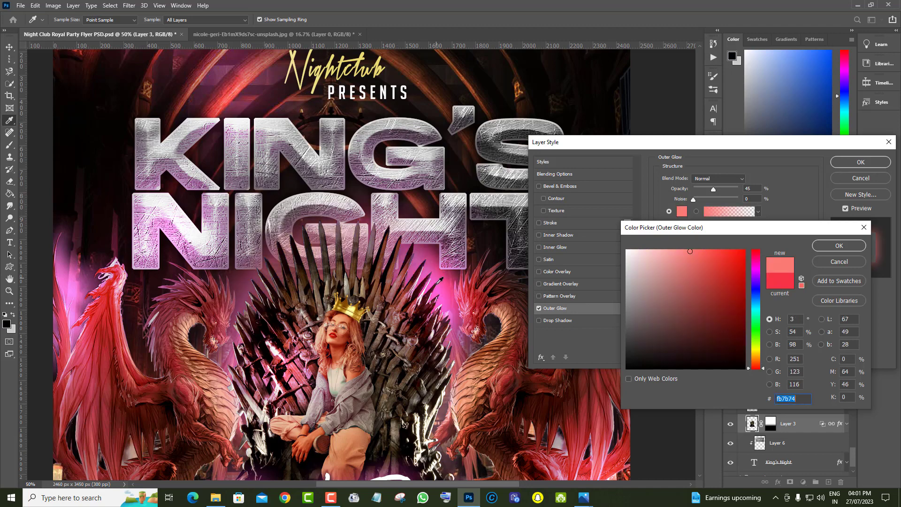
left_click(613, 461)
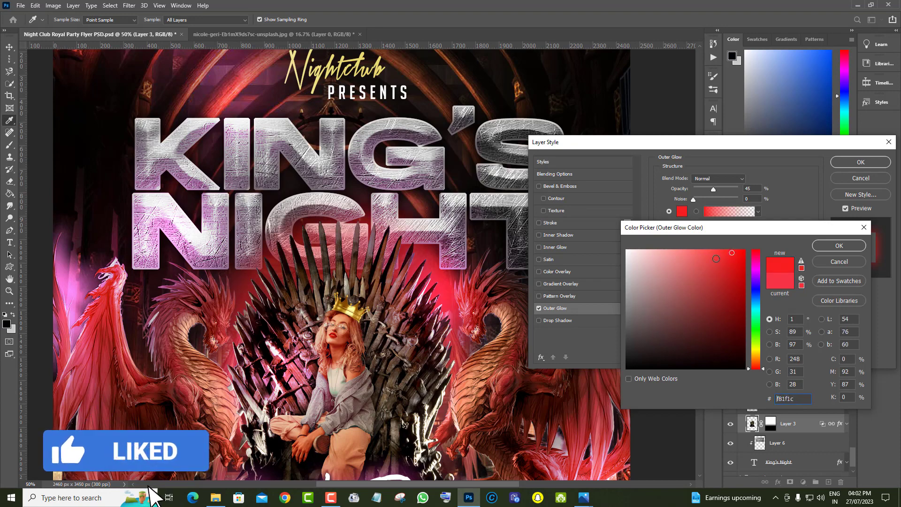
left_click(702, 255)
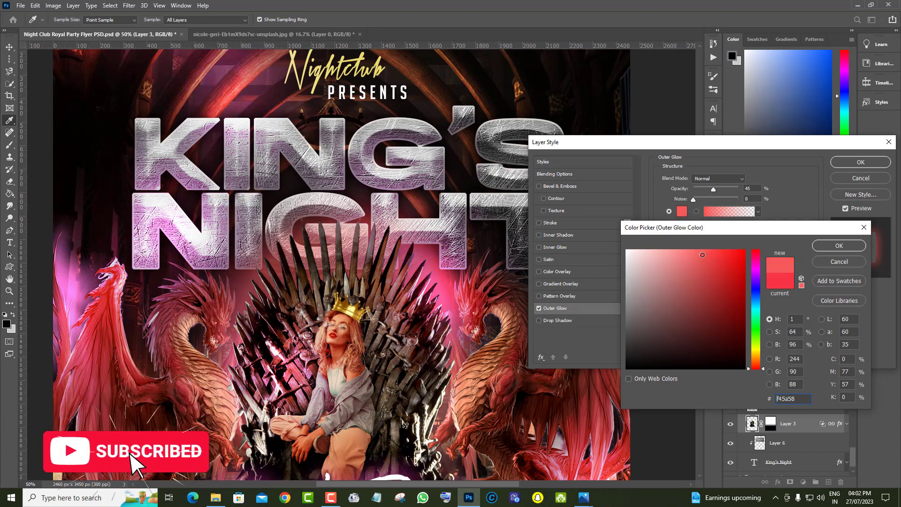
left_click(839, 246)
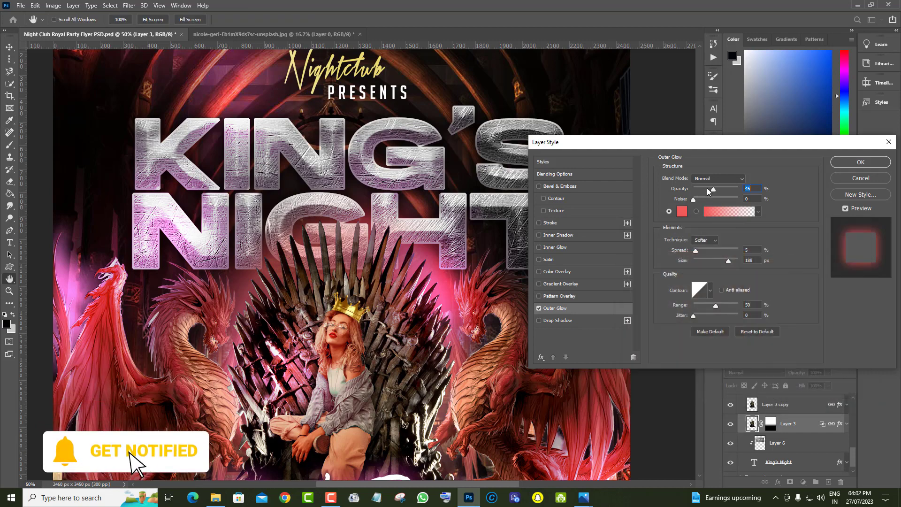
Set the throne's outer glow to 82% opacity, 0% spread and 204 px size, and apply the layer style
left_click(730, 188)
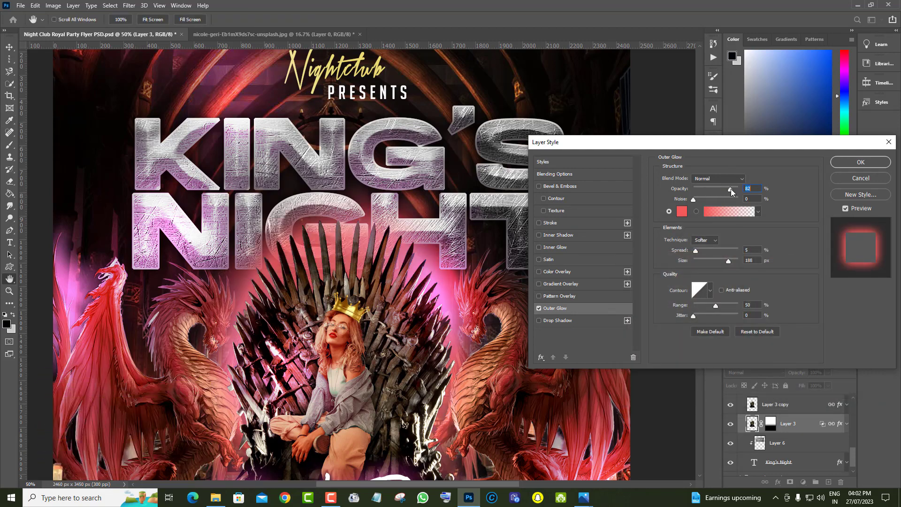
left_click(714, 260)
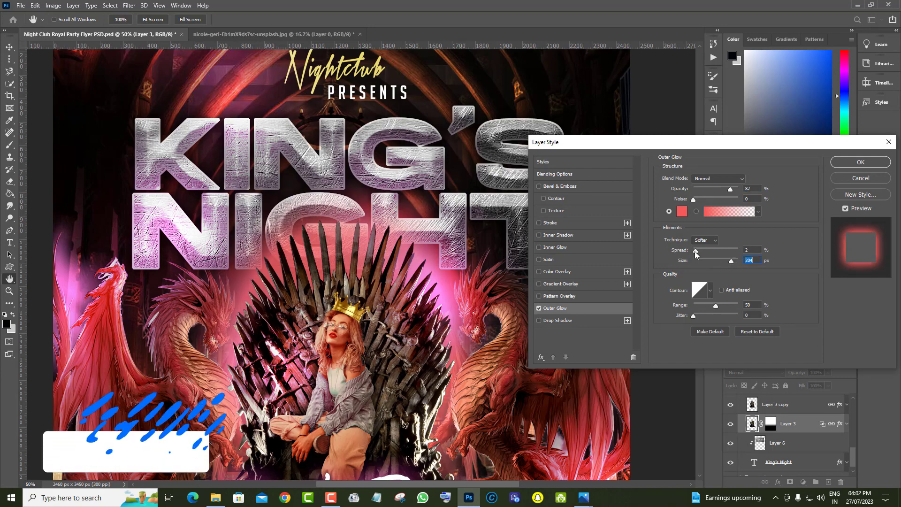
left_click_drag(697, 254, 689, 253)
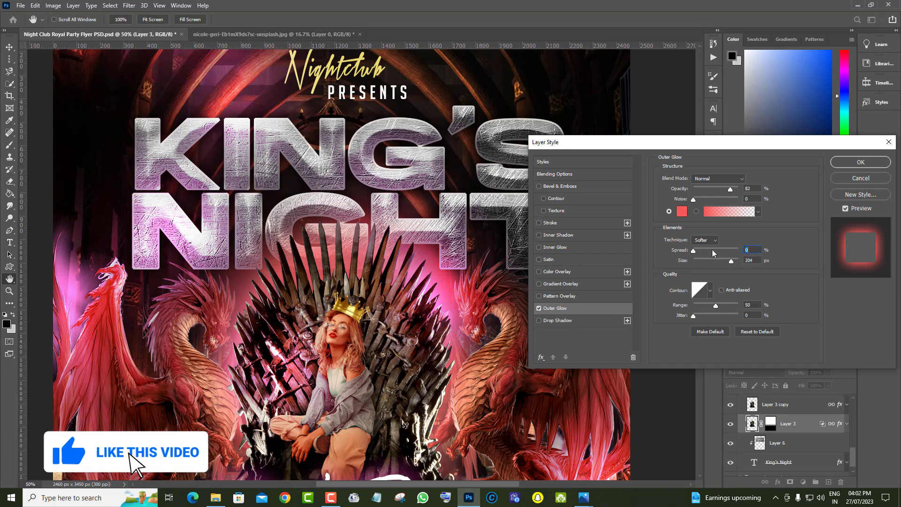
key("Return")
Compare the flyer with and without the glowing throne by toggling Layer 3's visibility
key("z")
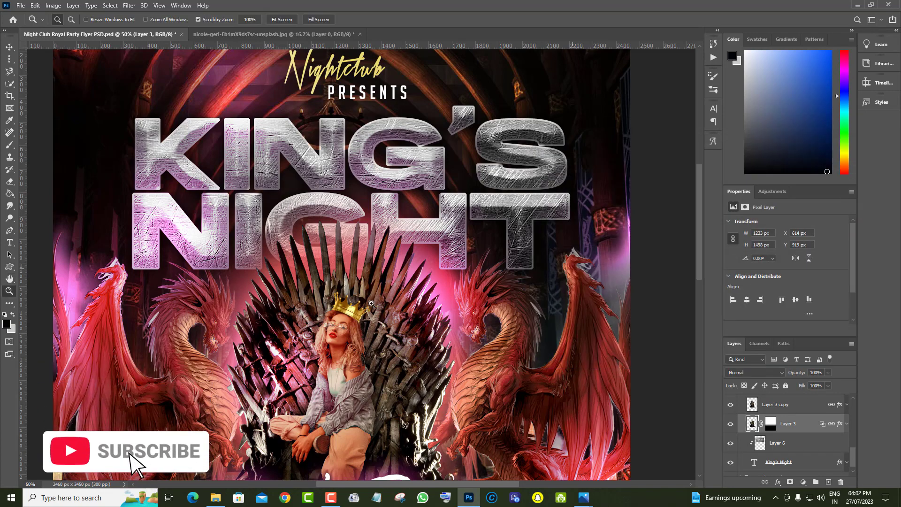
right_click(319, 230)
left_click(345, 282)
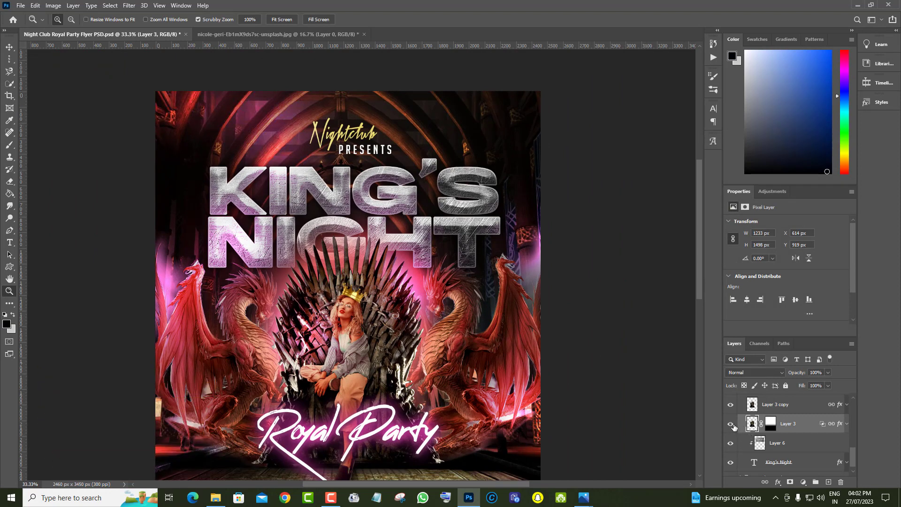
left_click(730, 424)
left_click(730, 425)
left_click(730, 426)
left_click(730, 426)
Try Layer 3 at 62%, 35% and 52% opacity and restore it to 100%
left_click(827, 373)
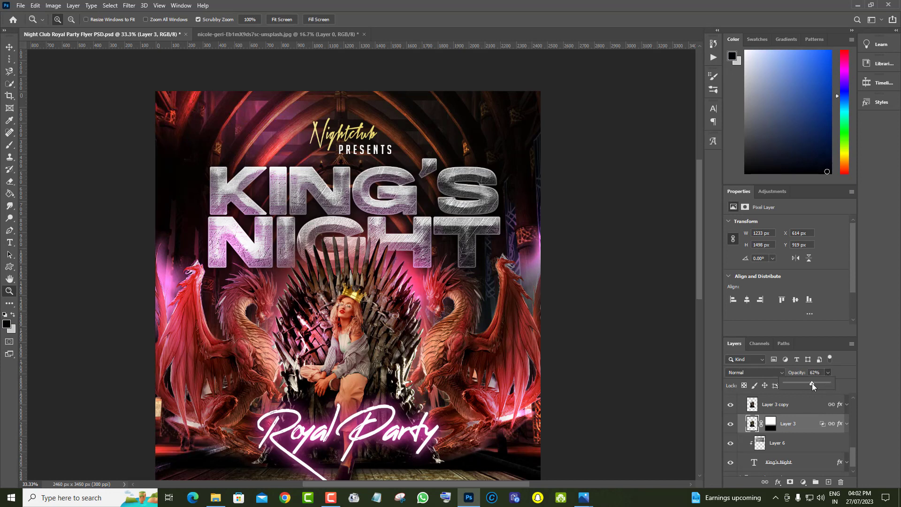
left_click_drag(812, 383, 800, 384)
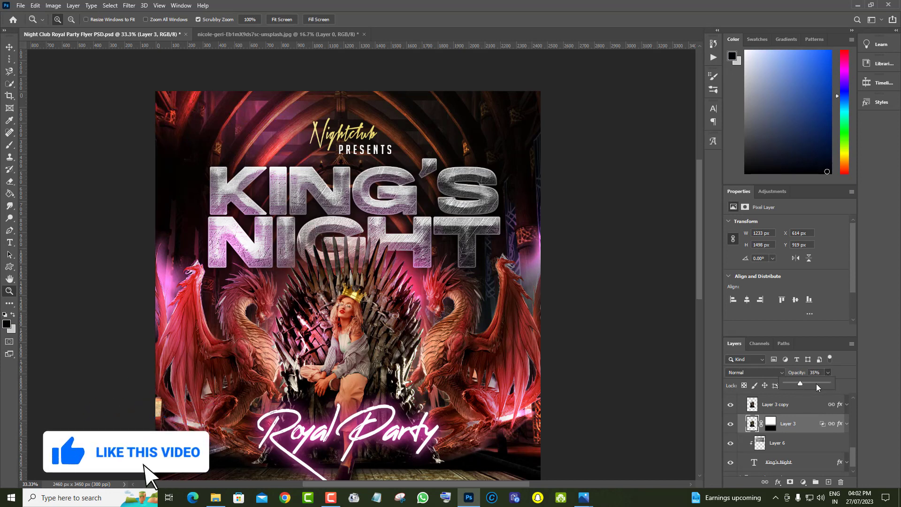
left_click_drag(822, 382, 807, 382)
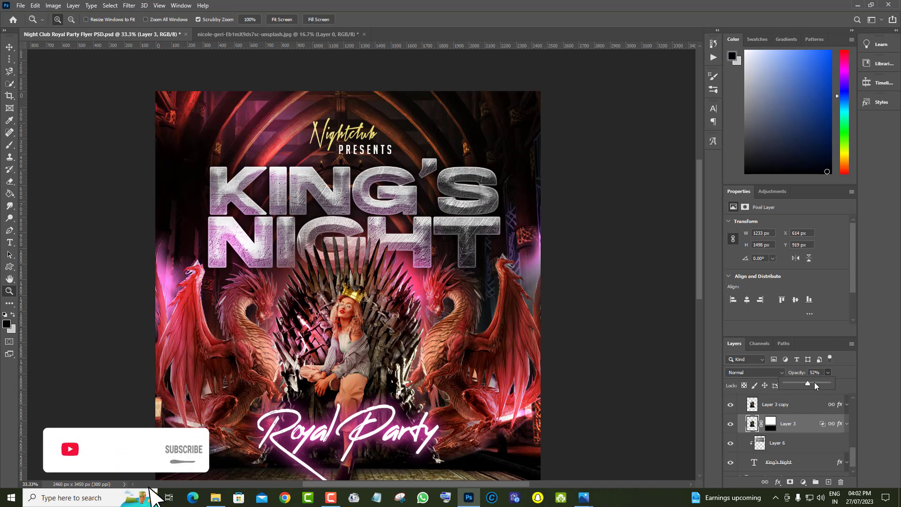
scroll(812, 439, "down", 1)
left_click(829, 382)
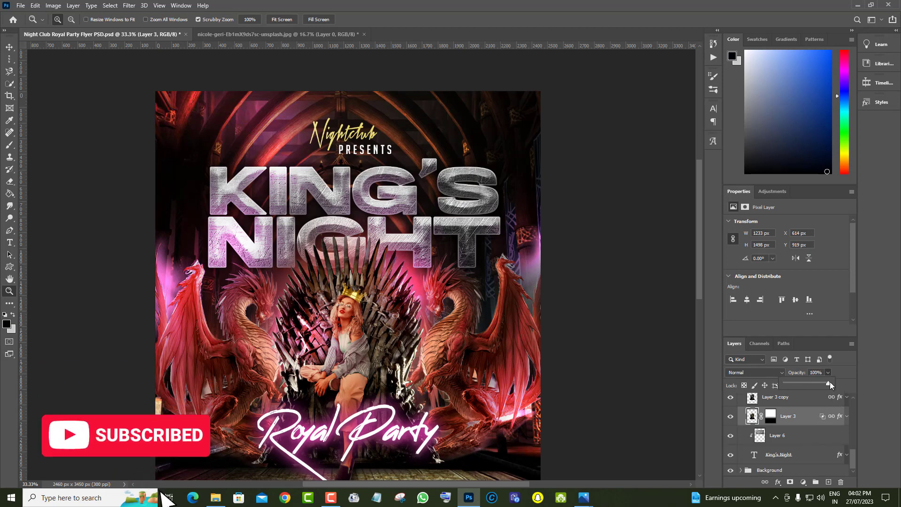
Preview the title without its Layer 6 texture, restore it, and replace the King's Night text with DJ Nights
left_click(731, 438)
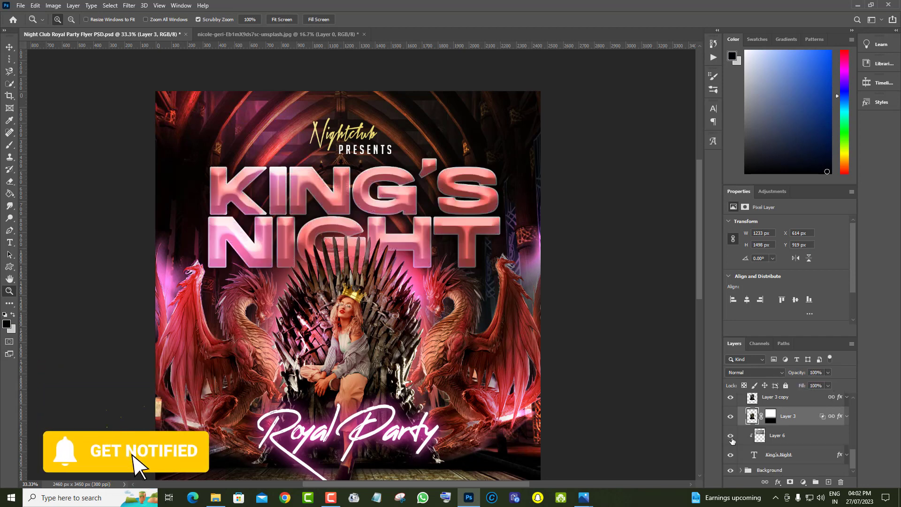
left_click(732, 438)
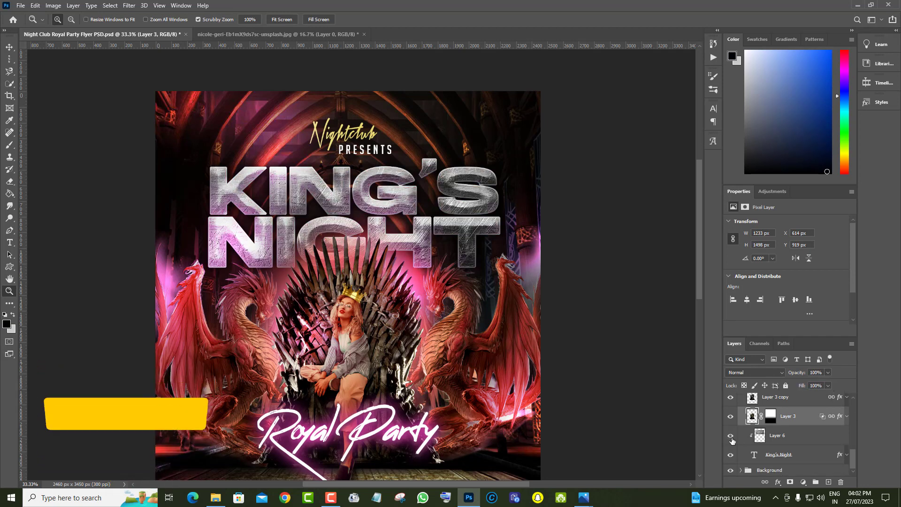
left_click(755, 456)
double_click(754, 454)
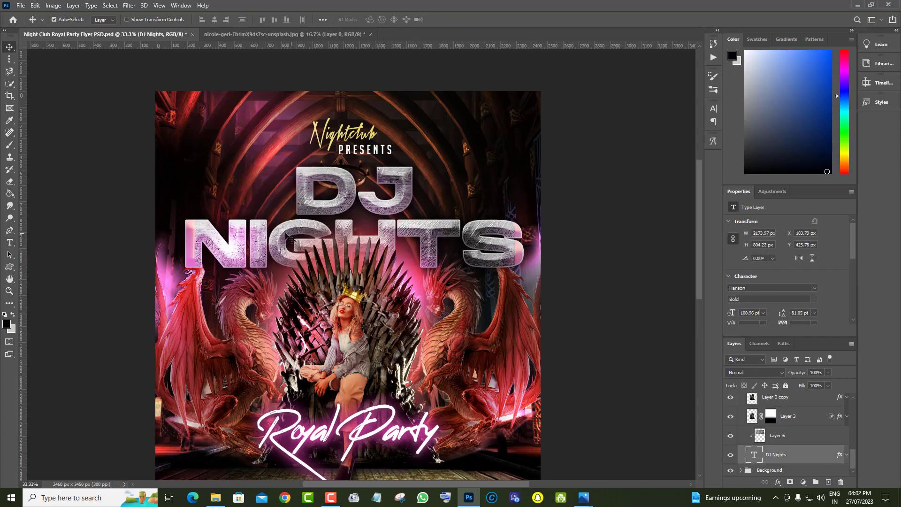
Scale the DJ Nights title down to 58.34%, about 1268 px wide, keeping it above the throne
left_click(34, 6)
left_click(71, 210)
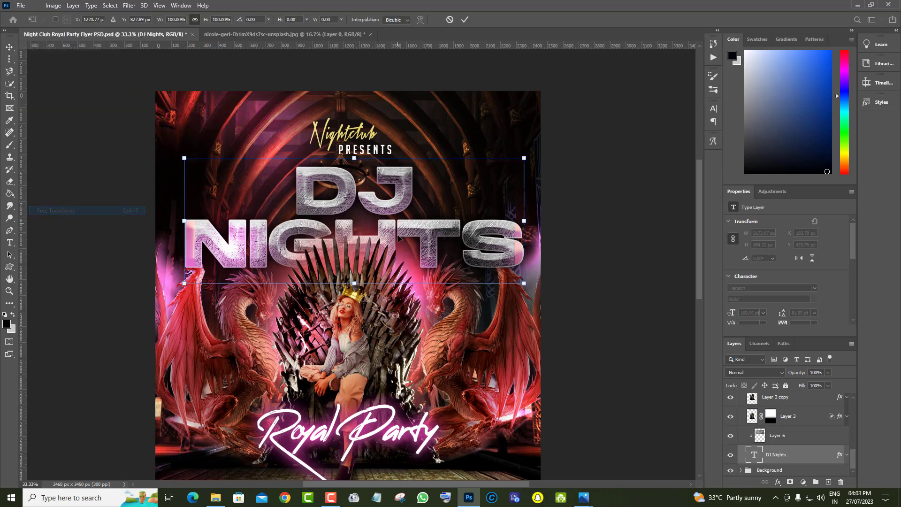
left_click_drag(354, 283, 359, 234)
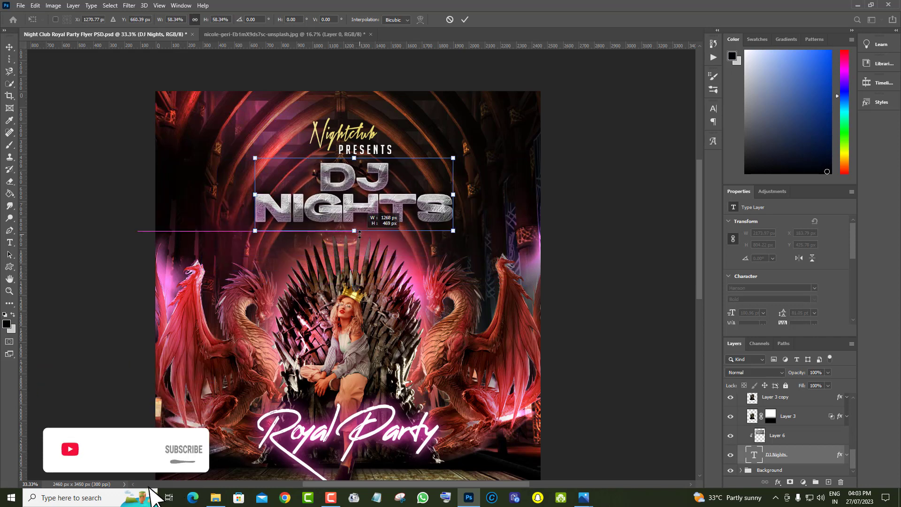
key("Return")
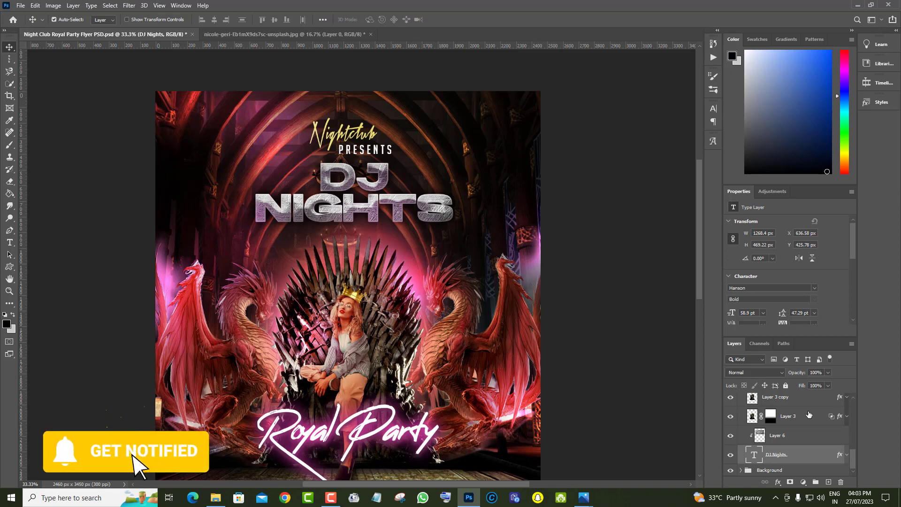
Hide the Glows effect group and the throne's glowing Layer 3
scroll(563, 382, "down", 3)
scroll(528, 381, "down", 10)
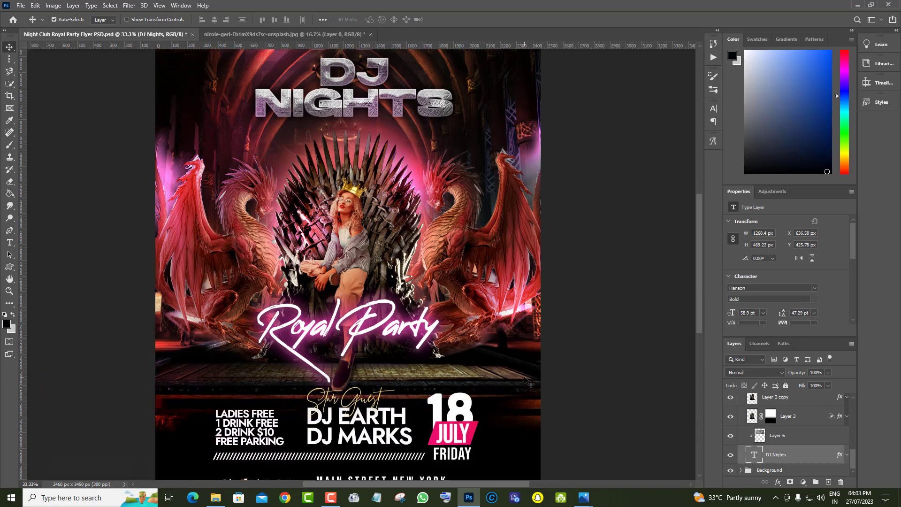
scroll(802, 446, "up", 10)
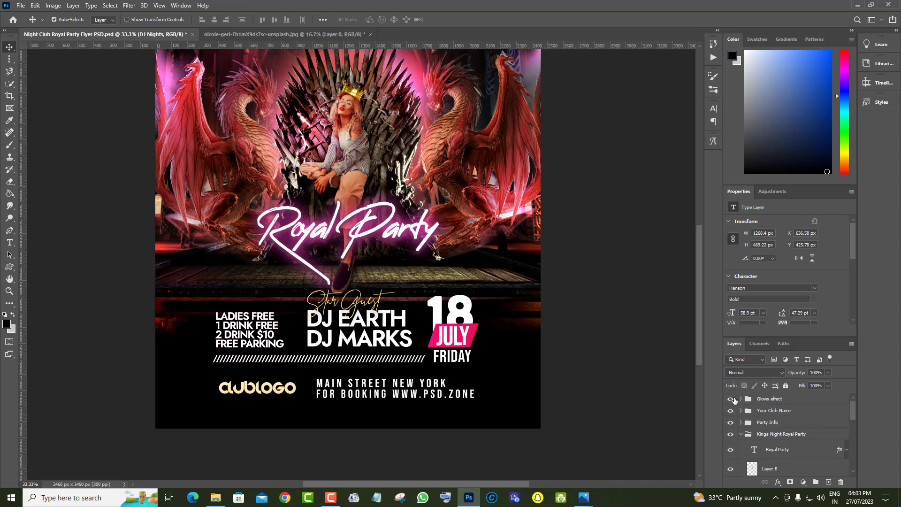
left_click(730, 399)
scroll(559, 351, "up", 3)
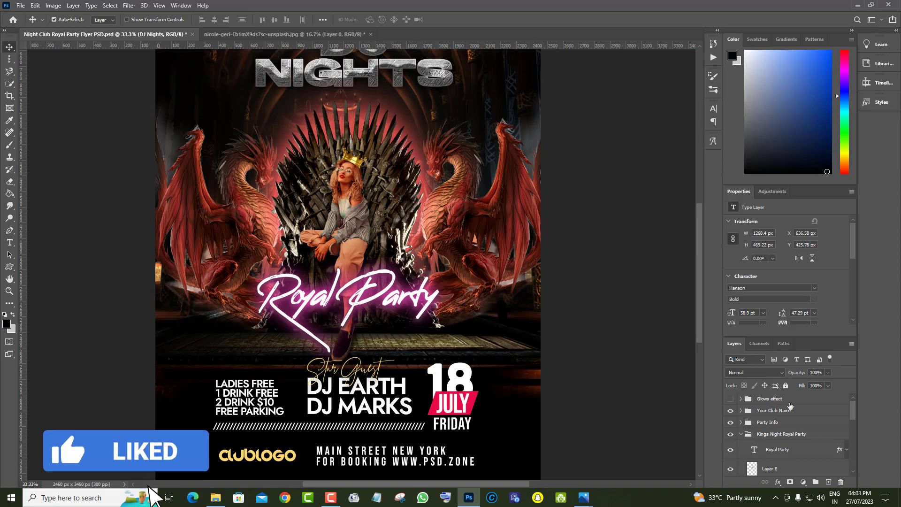
scroll(807, 427, "down", 8)
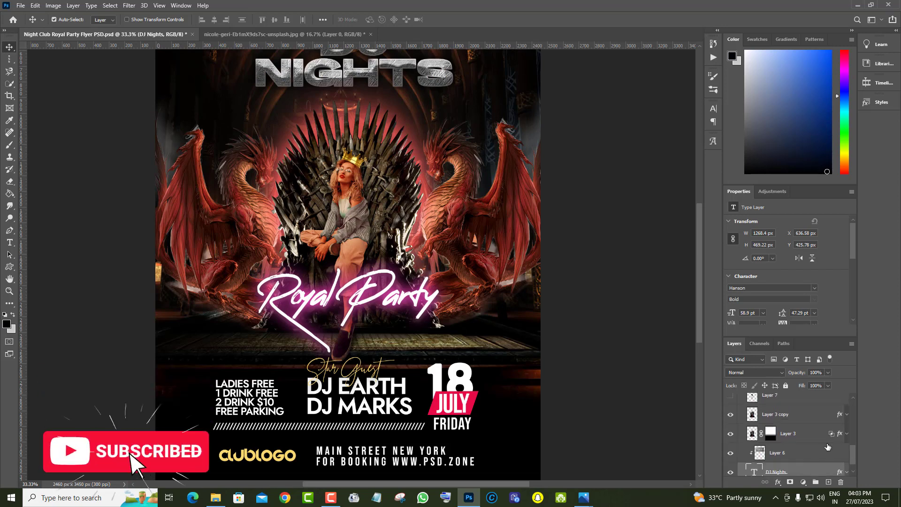
left_click(731, 434)
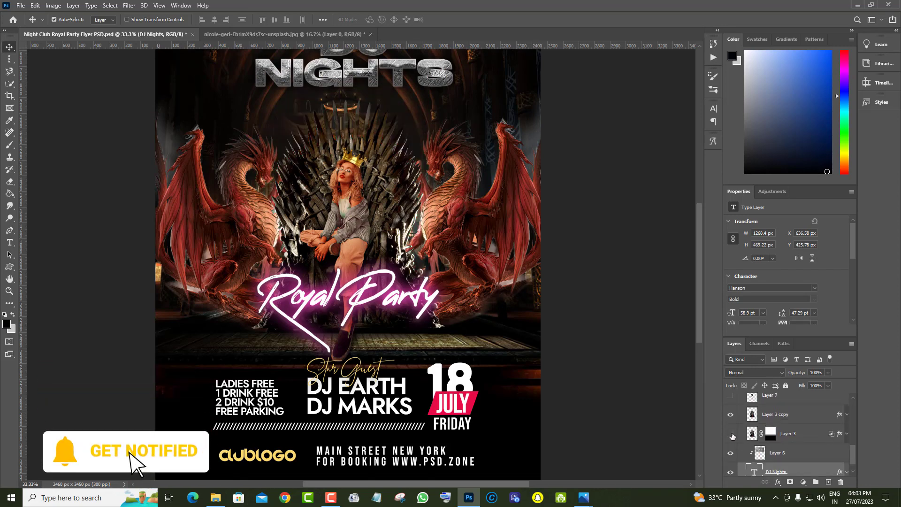
scroll(453, 289, "up", 1)
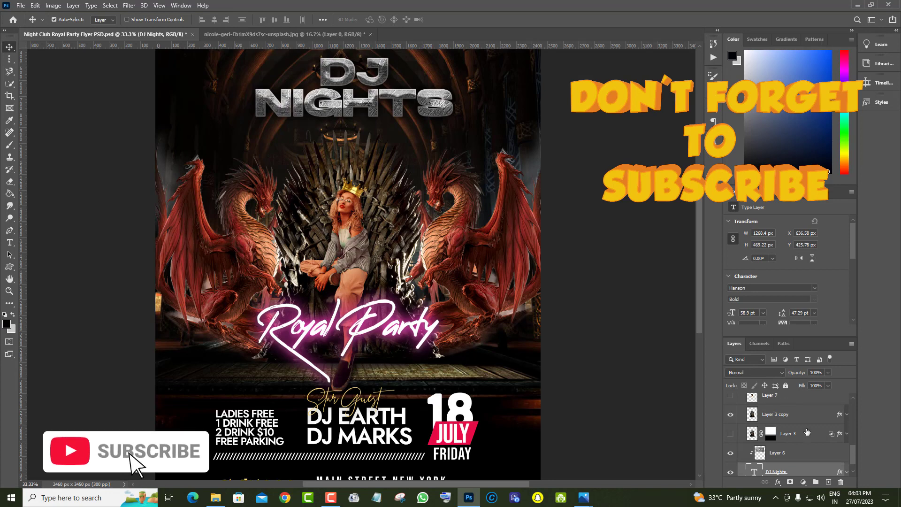
scroll(807, 432, "down", 1)
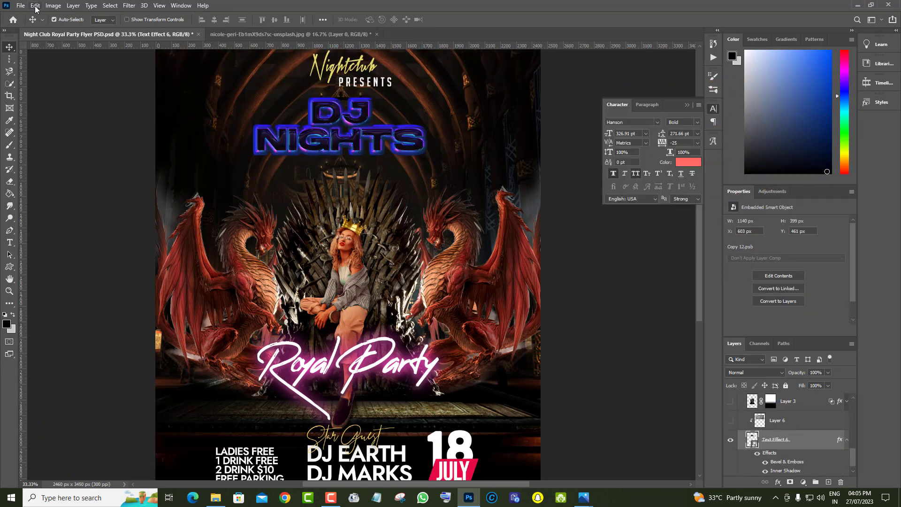
Enlarge the Text Effect 6 title to 47.02% and shift it about 28 px right and 9 px down
left_click(35, 6)
left_click(66, 211)
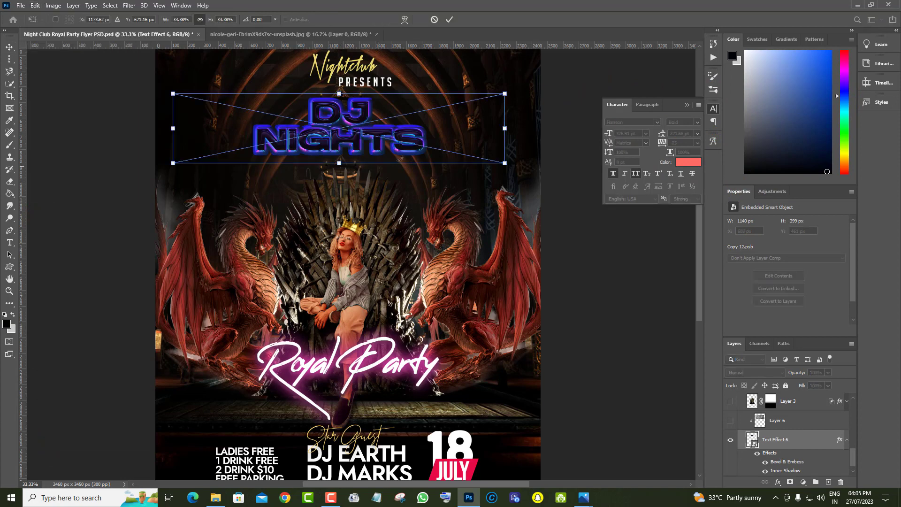
left_click_drag(338, 169, 338, 192)
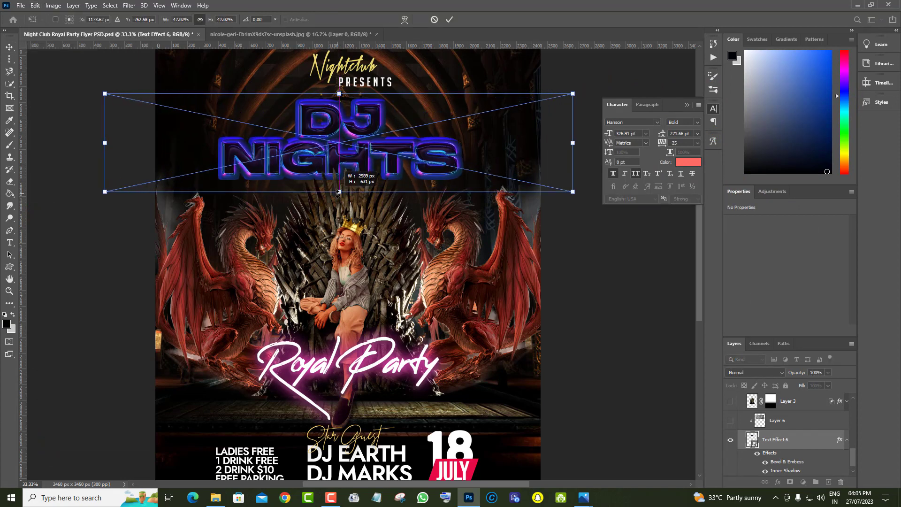
mouse_move(434, 167)
left_mouse_down()
mouse_move(450, 168)
mouse_move(435, 170)
left_mouse_up()
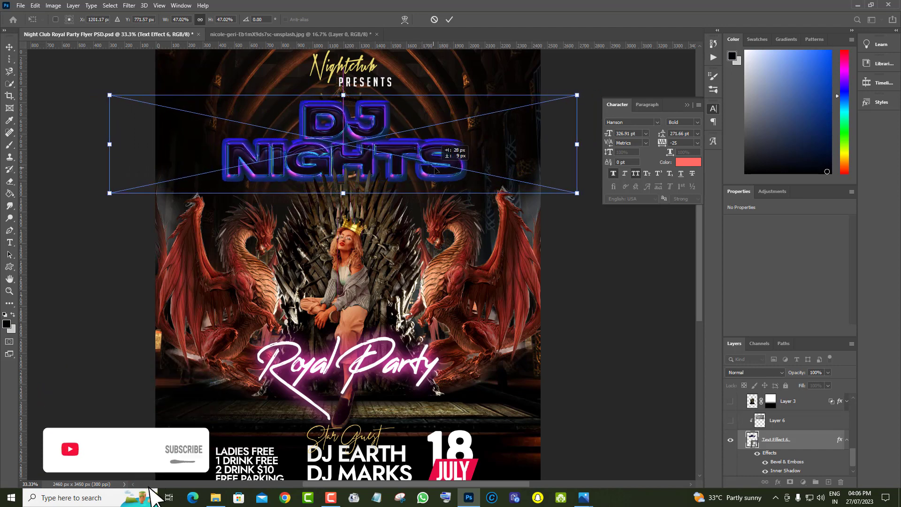
left_click(9, 46)
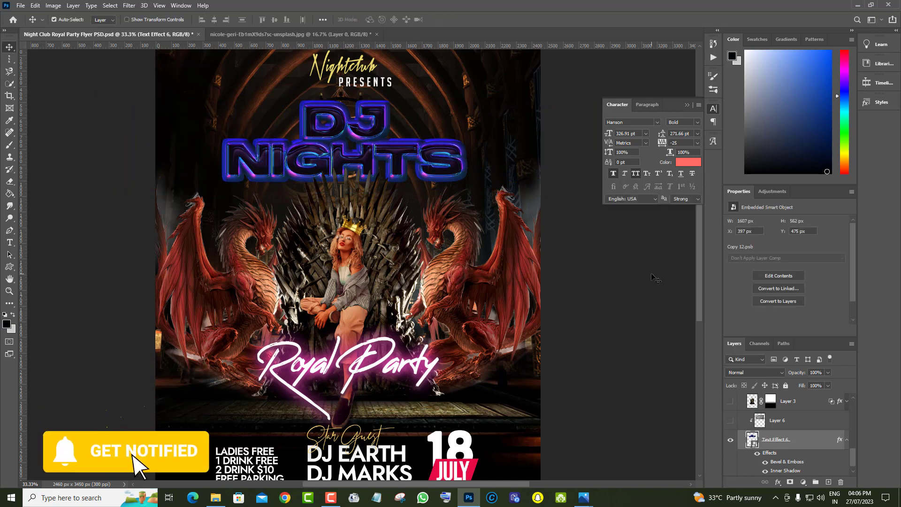
Toggle the Party Info group to see what it controls and expand it to examine its layers
scroll(797, 436, "down", 1)
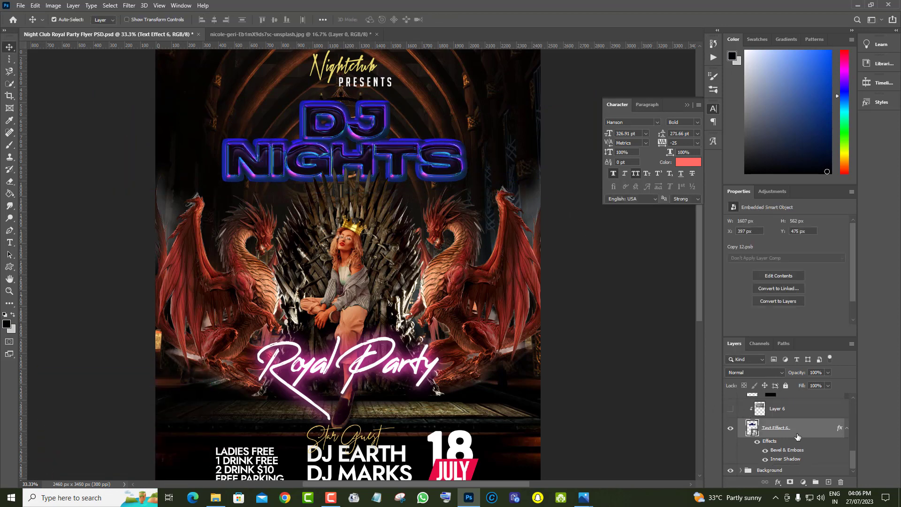
scroll(791, 439, "up", 8)
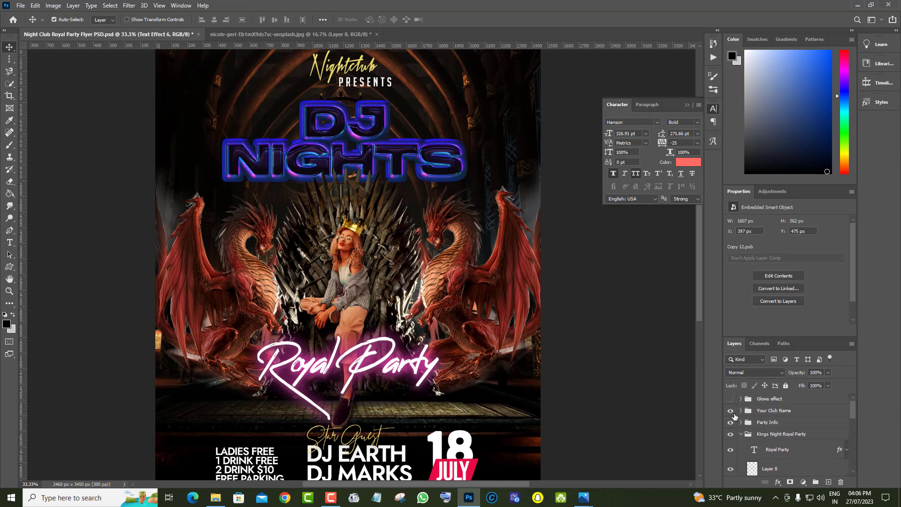
left_click(730, 422)
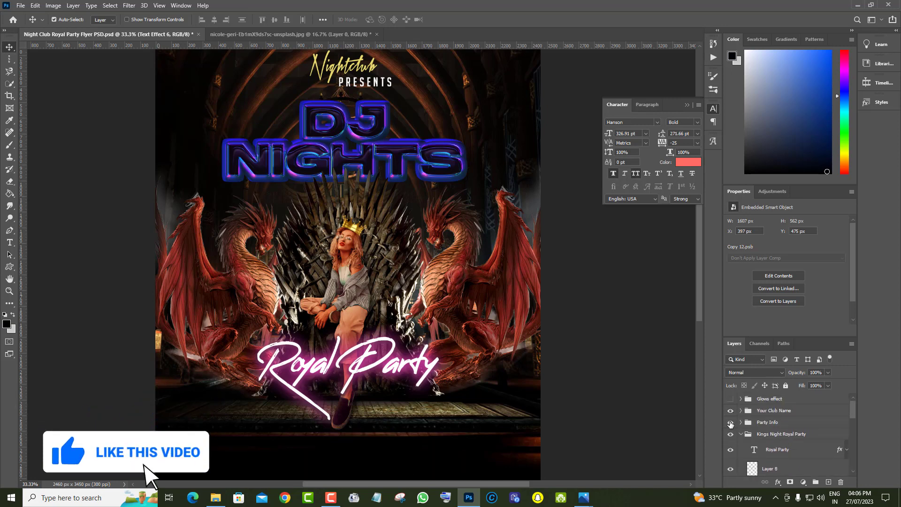
left_click(730, 423)
left_click(741, 423)
scroll(797, 424, "down", 1)
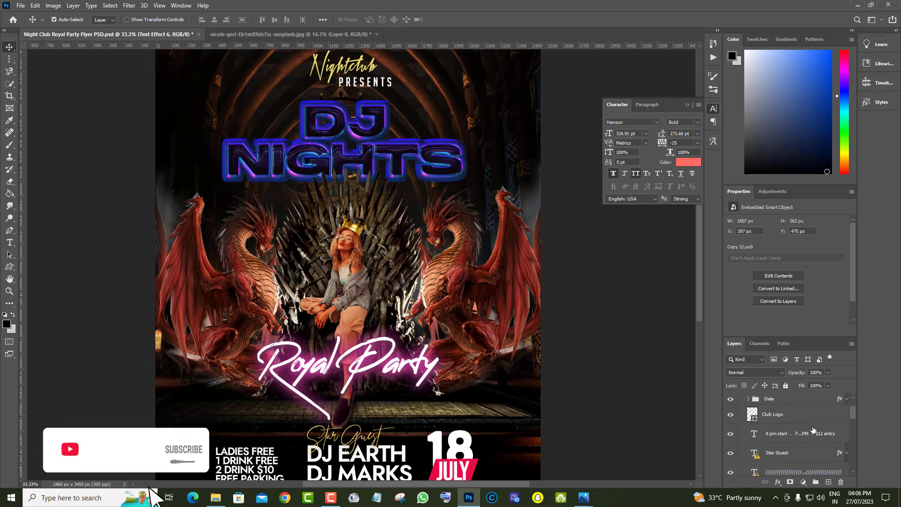
scroll(479, 377, "down", 3)
scroll(479, 376, "down", 2)
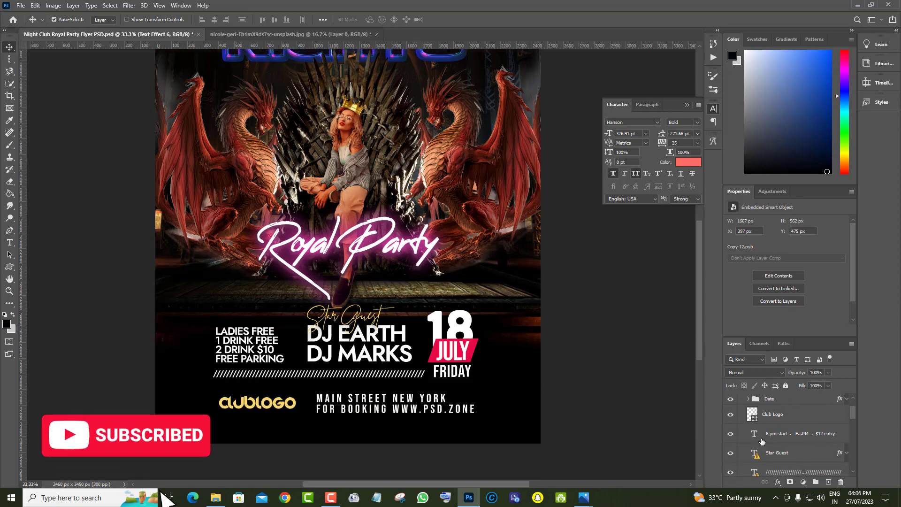
Toggle the event-time, Ladies Free and Royal Party text layers to identify which flyer text each one holds
left_click(731, 434)
left_click(730, 433)
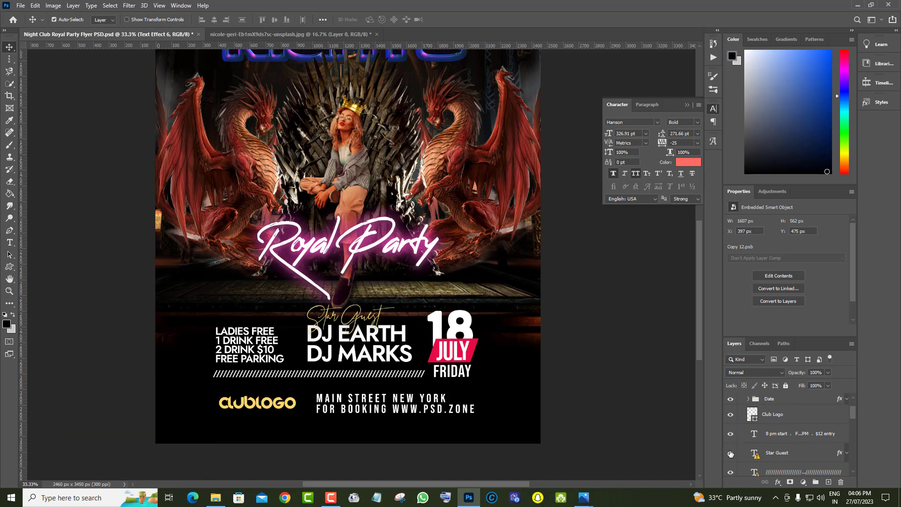
scroll(785, 454, "down", 3)
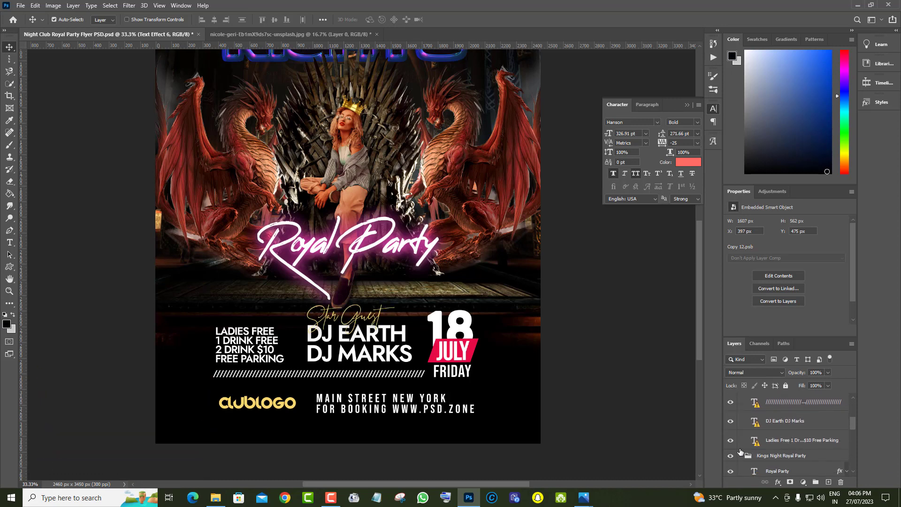
left_click(730, 442)
left_click(730, 441)
scroll(779, 444, "down", 1)
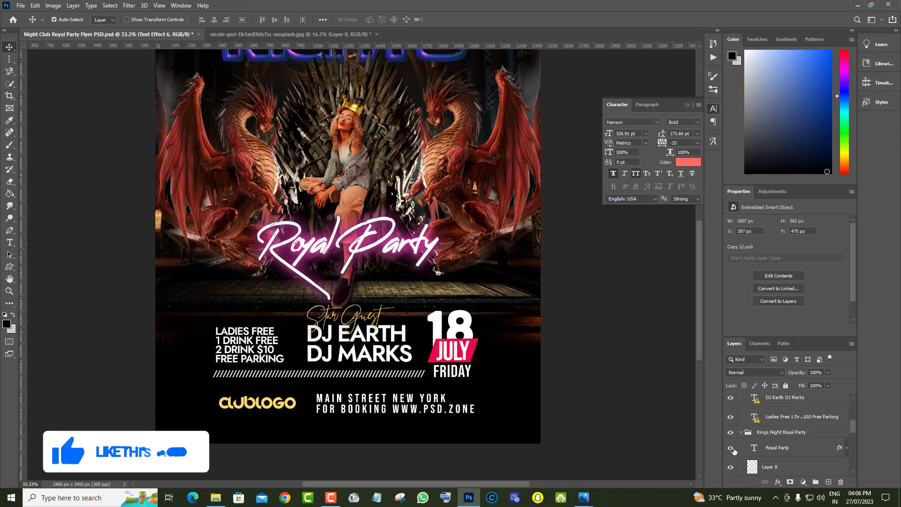
left_click(730, 447)
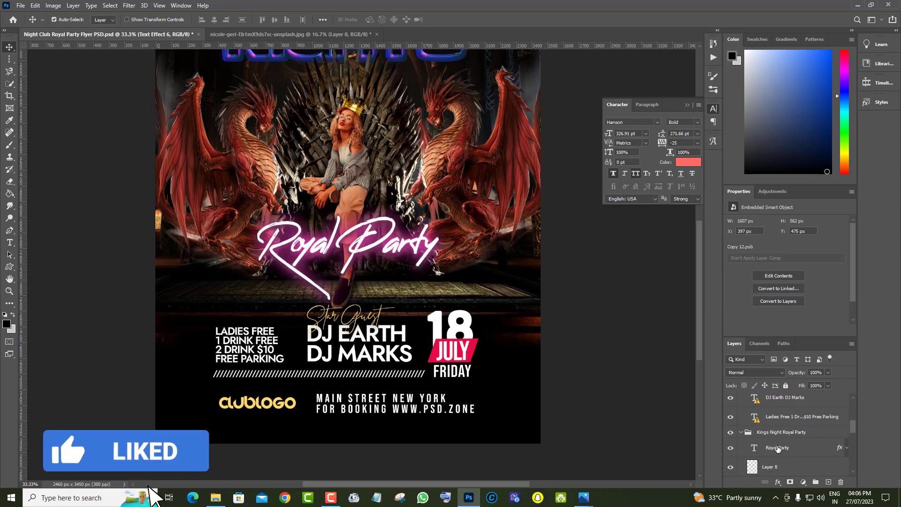
Replace the glowing pink Royal Party script text with "Your Text Ok"
left_click(760, 449)
double_click(754, 447)
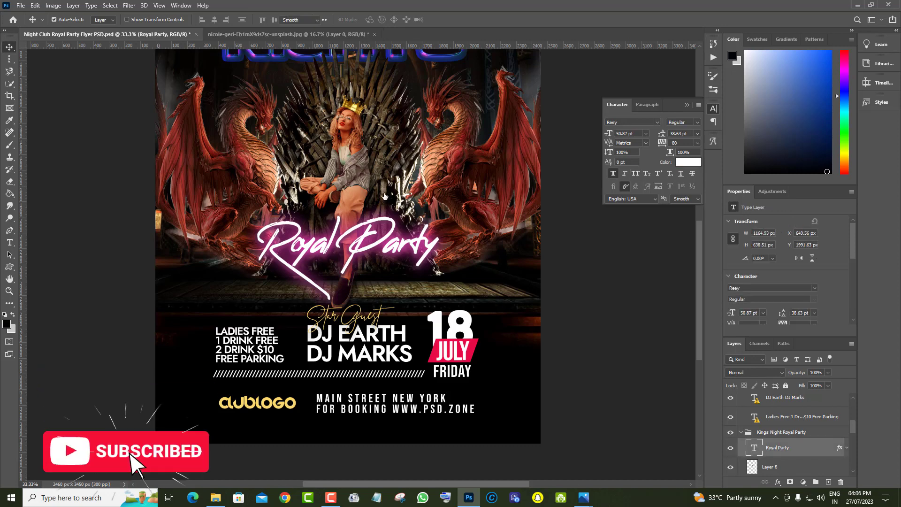
type("Your Text")
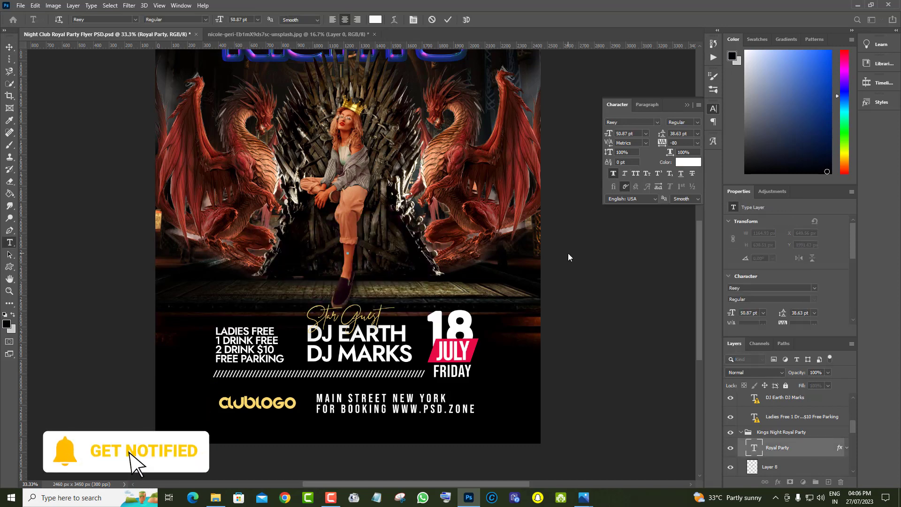
type("Ok")
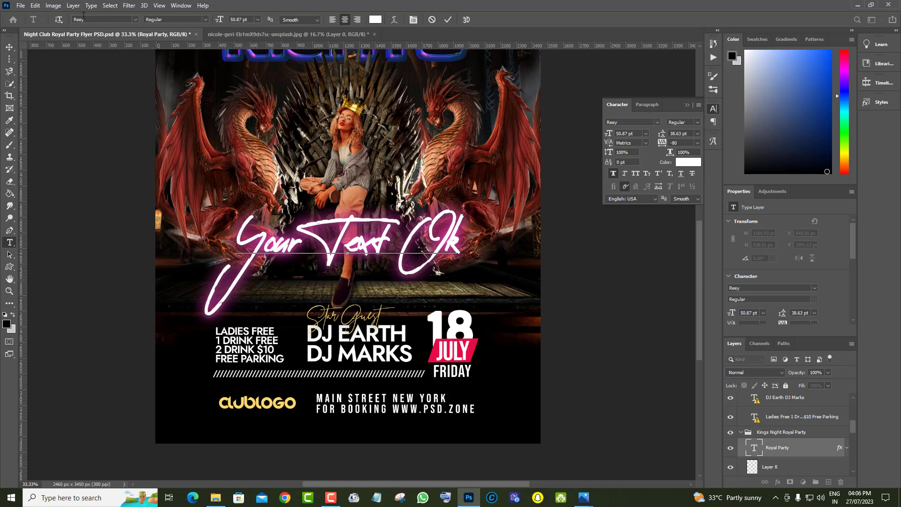
left_click(9, 46)
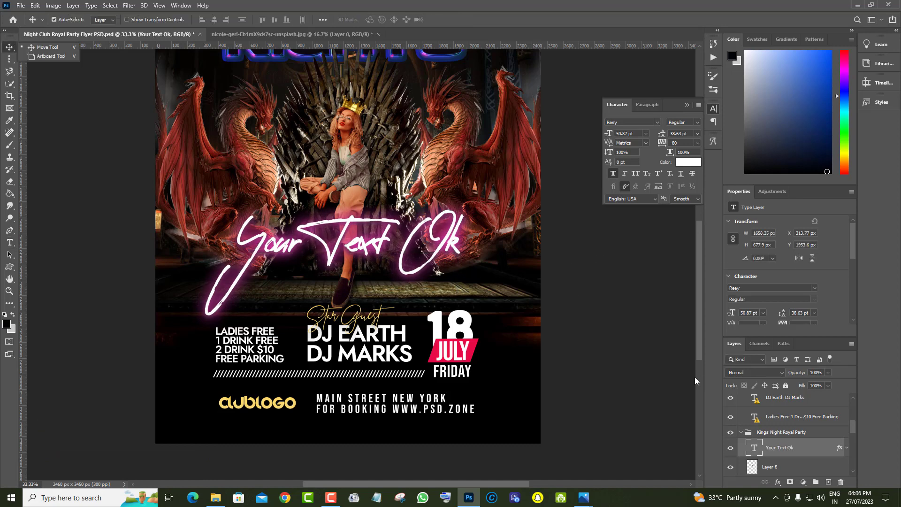
Toggle the Ladies Free text layer's visibility to identify its flyer text, leaving it shown, and select that layer
left_click(731, 417)
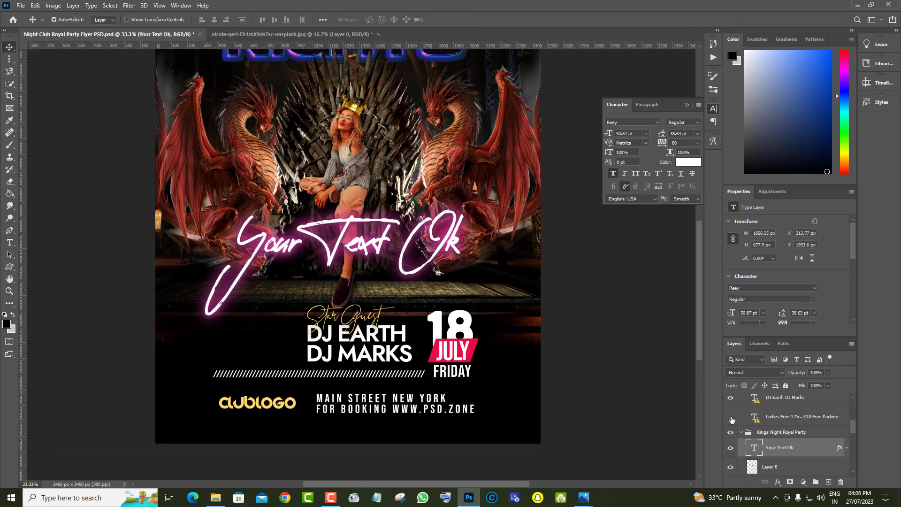
left_click(730, 417)
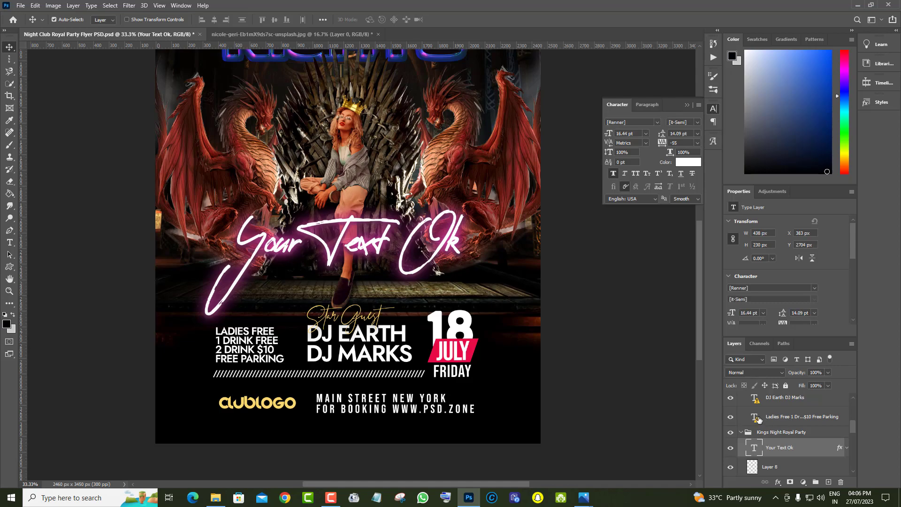
left_click(759, 419)
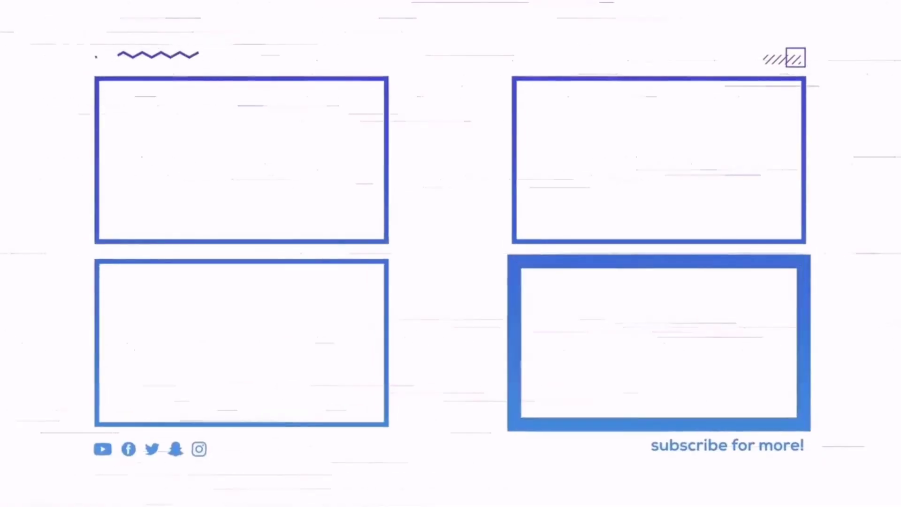